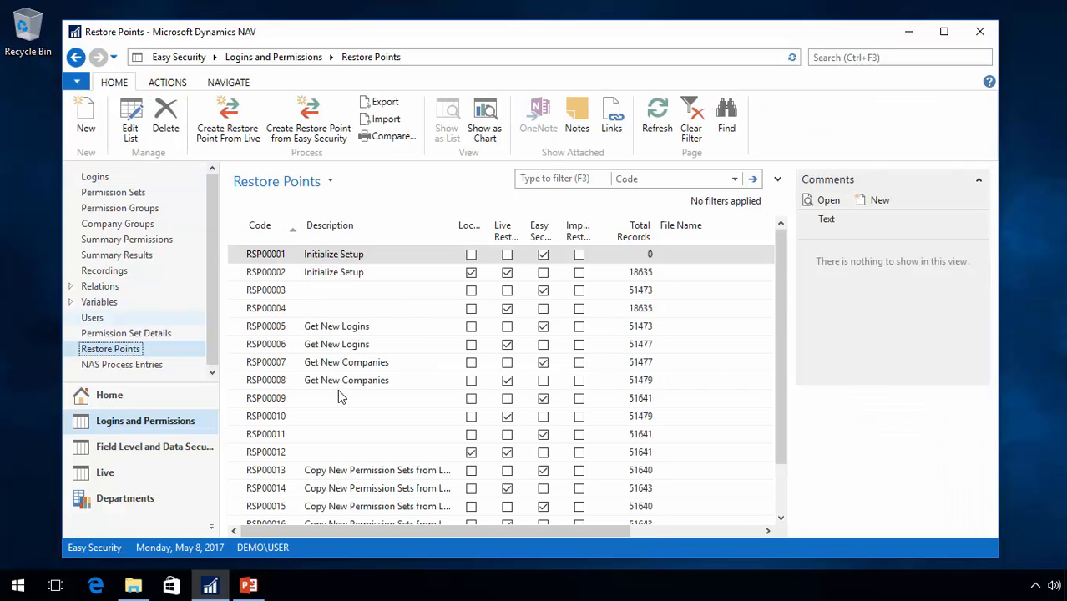
Review the users stored in restore point RSP00018.
scroll(338, 389, "down", 1)
left_click(269, 508)
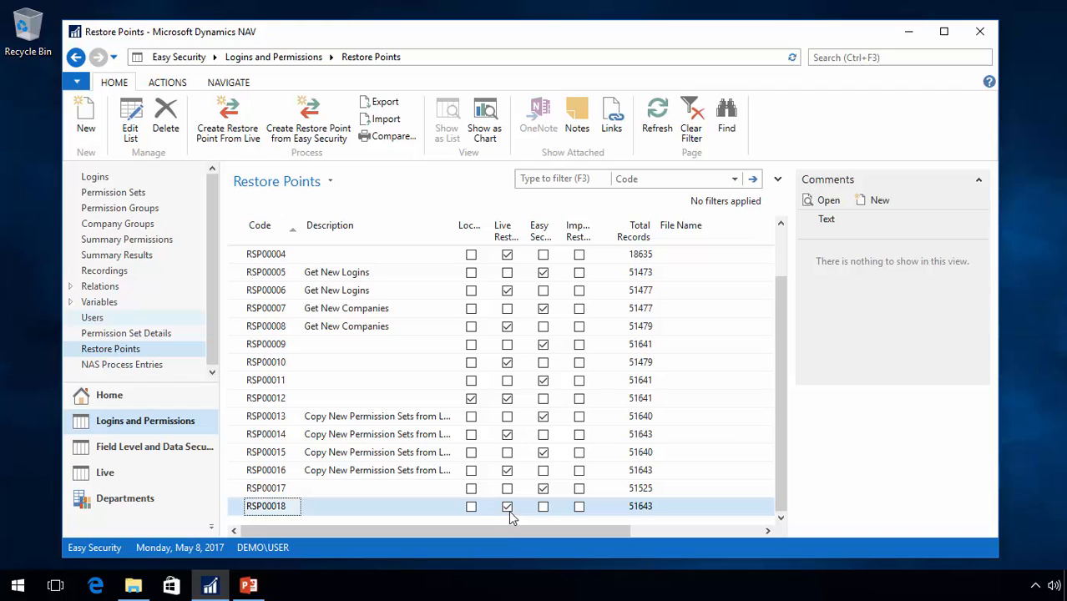
left_click(222, 82)
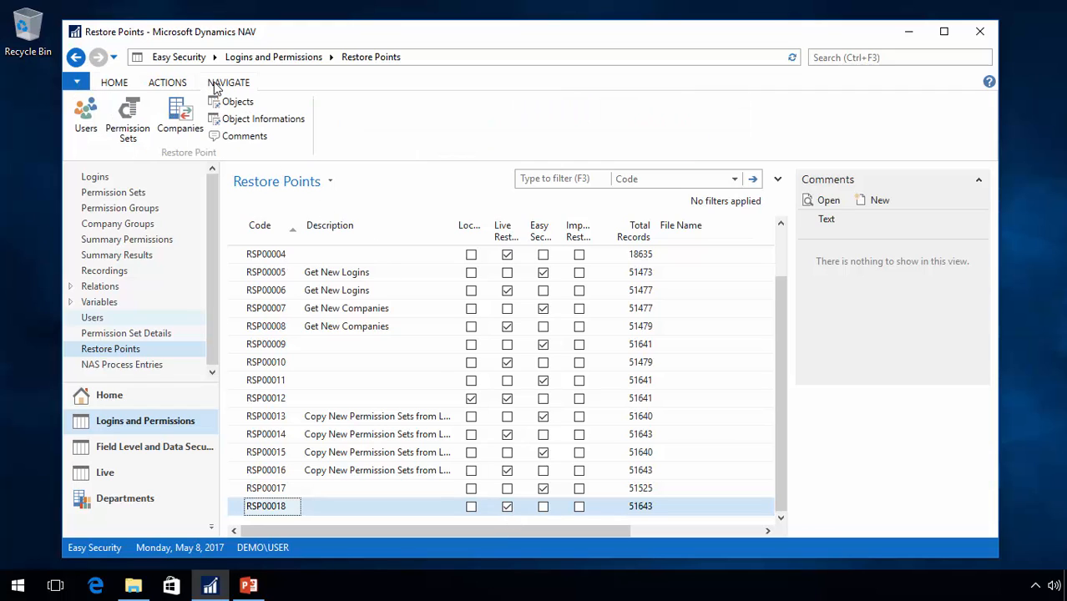
left_click(87, 115)
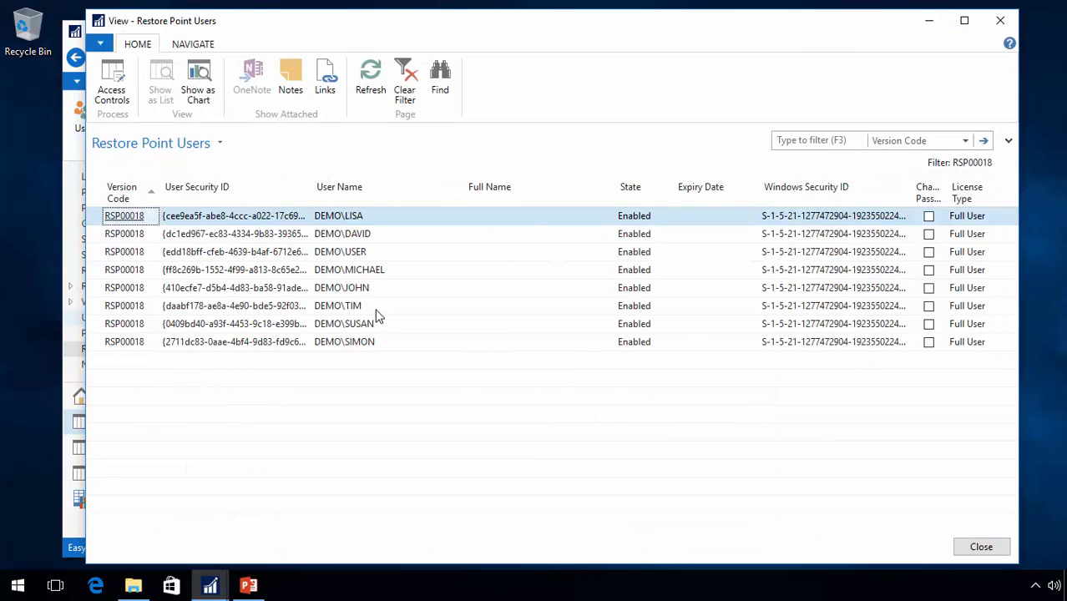
key("Escape")
Review the permission sets and the objects stored in restore point RSP00018.
left_click(148, 117)
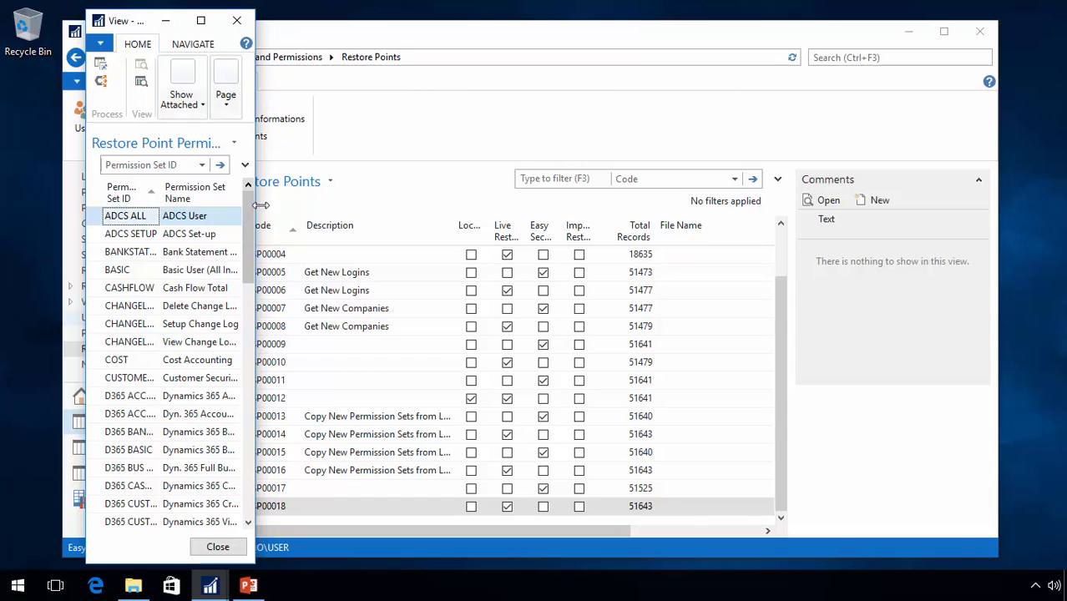
left_click_drag(262, 204, 583, 209)
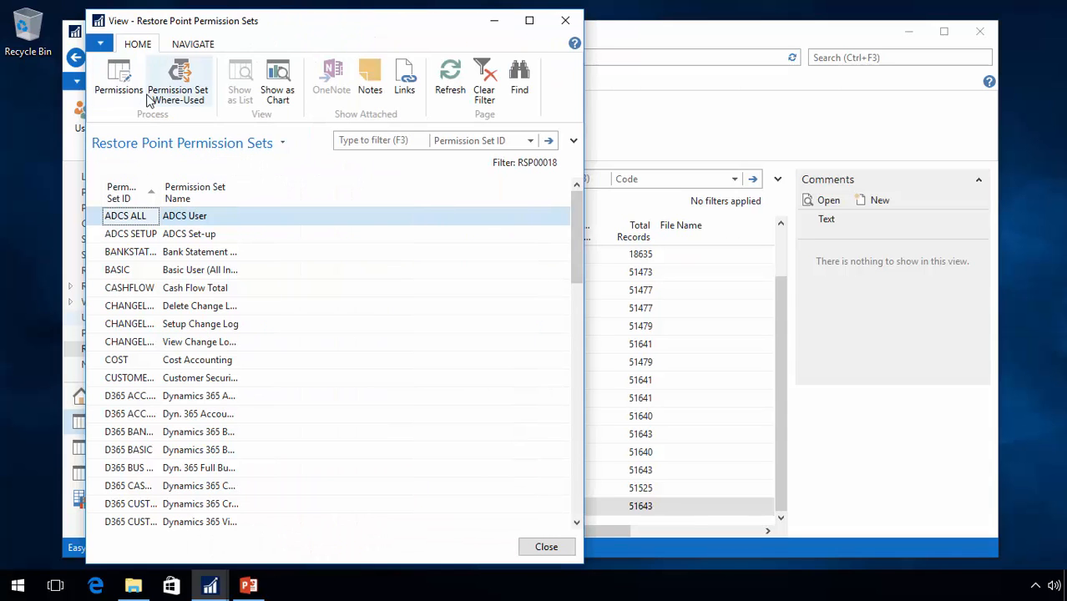
key("Escape")
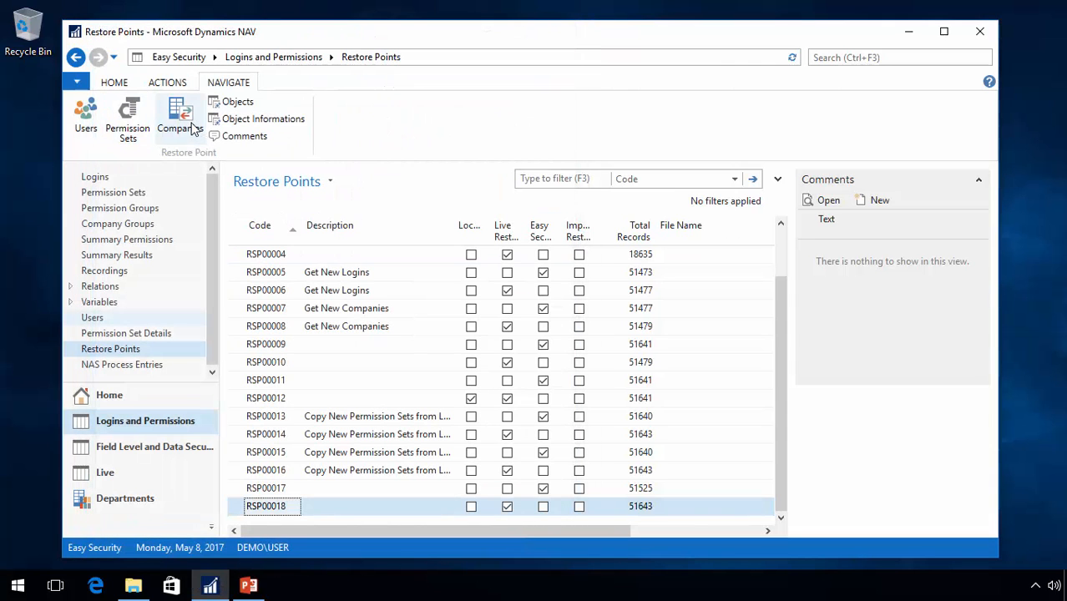
left_click(236, 104)
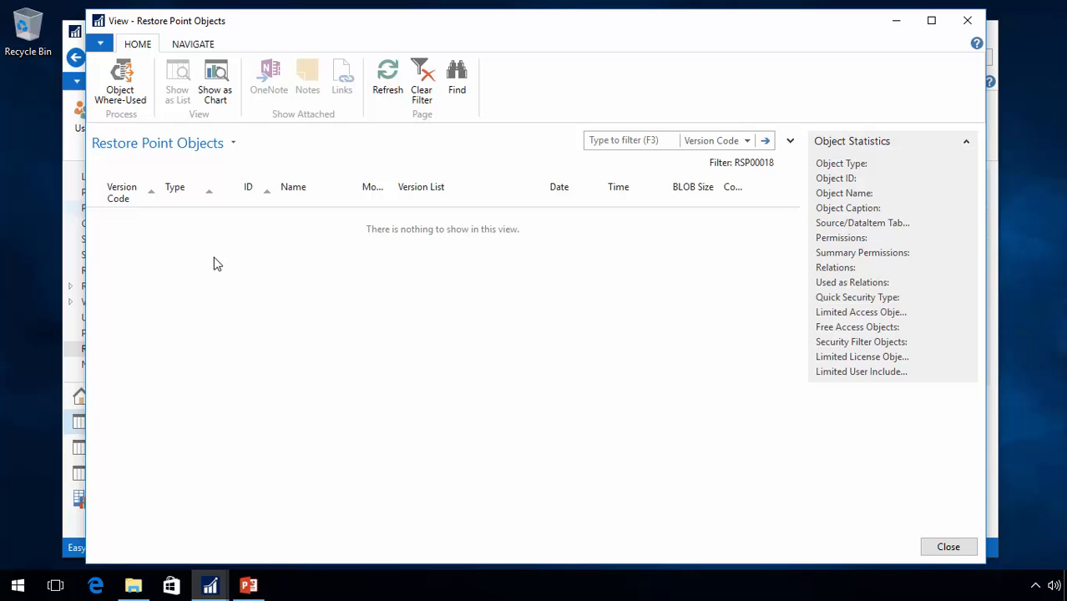
key("Escape")
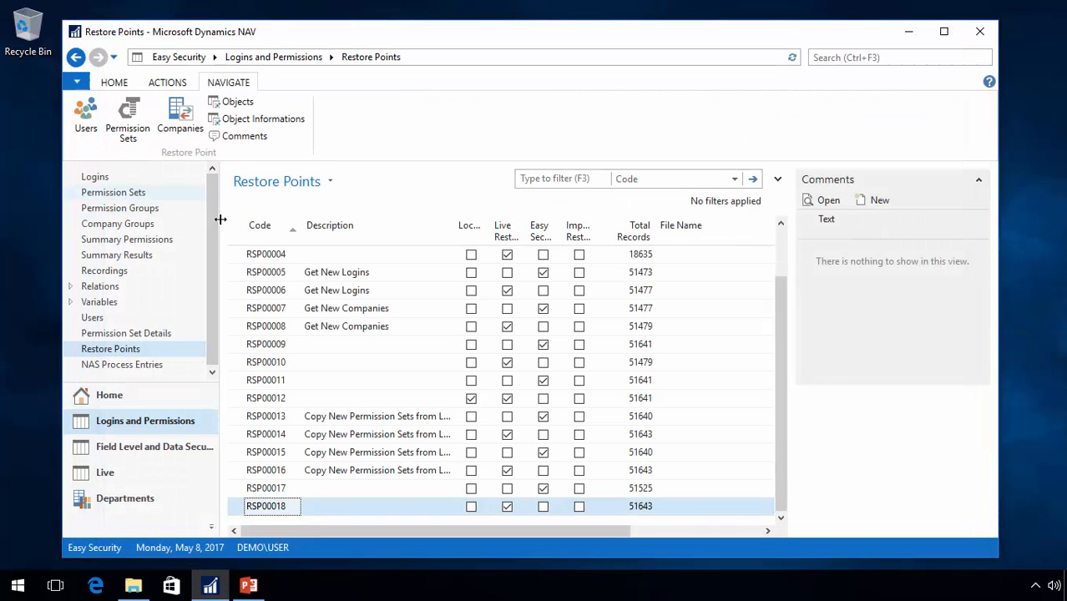
Widen the User ID column in the Logins list and open the card of the sixth login.
left_click(96, 177)
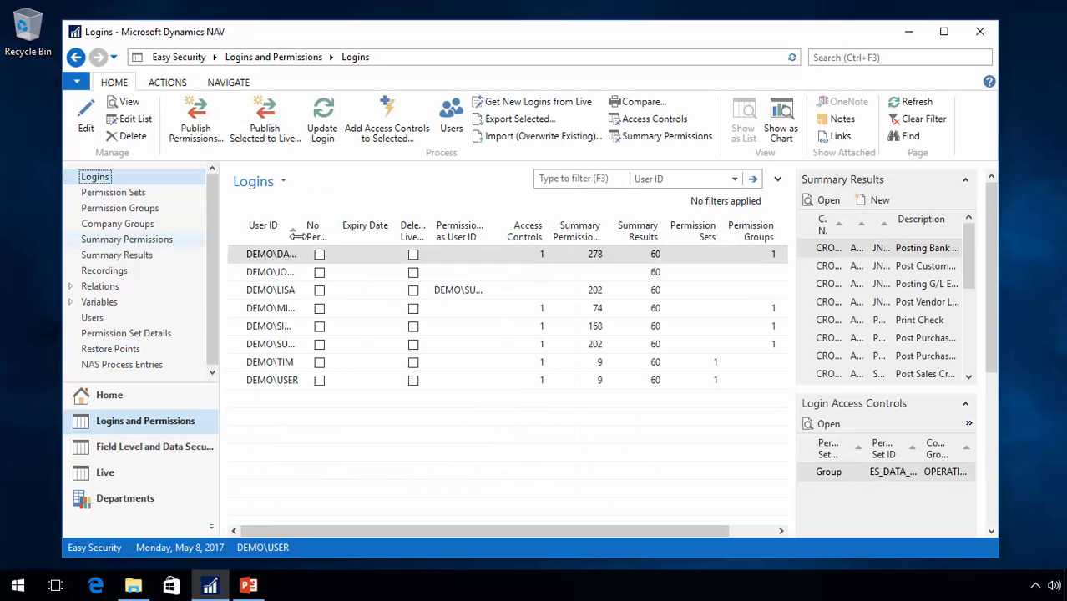
left_click_drag(297, 236, 376, 237)
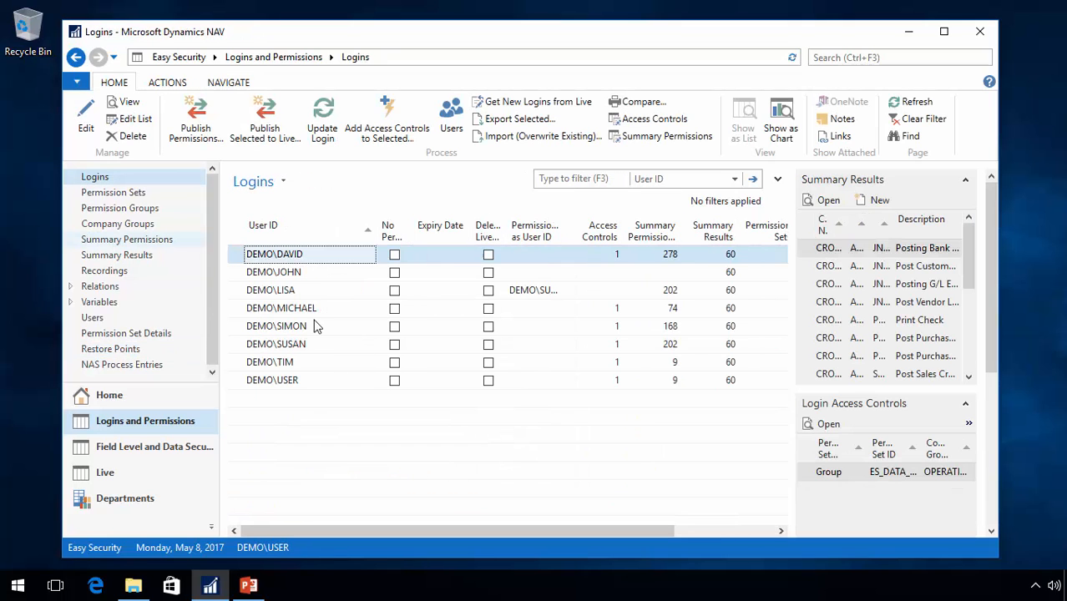
double_click(272, 345)
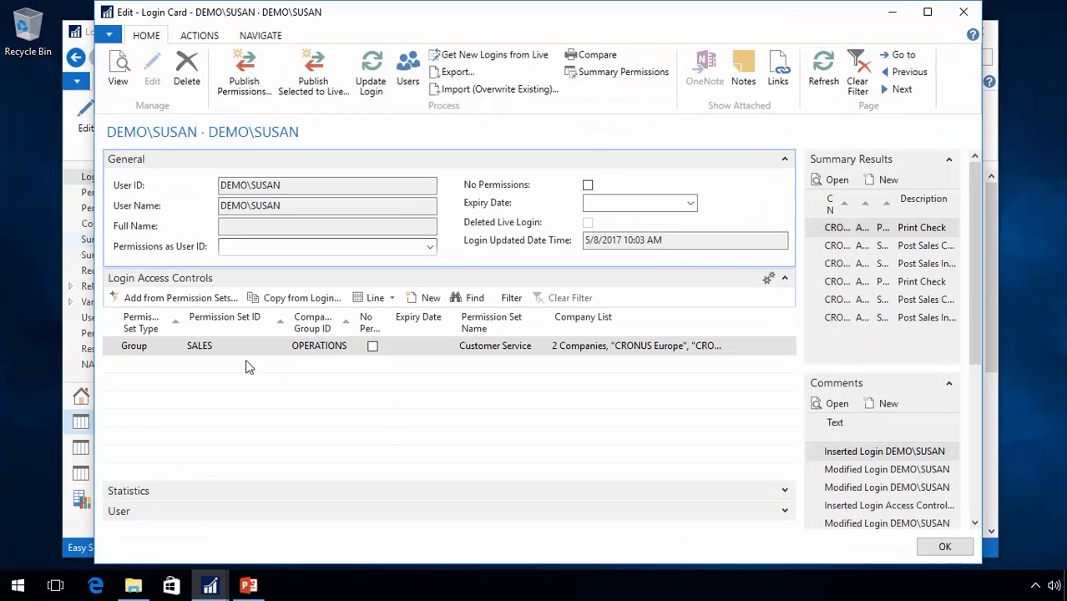
Add a Group access control with permission set PURCHASE and company group OPERATIONS, and mark the SALES access control as No Permissions.
left_click(224, 364)
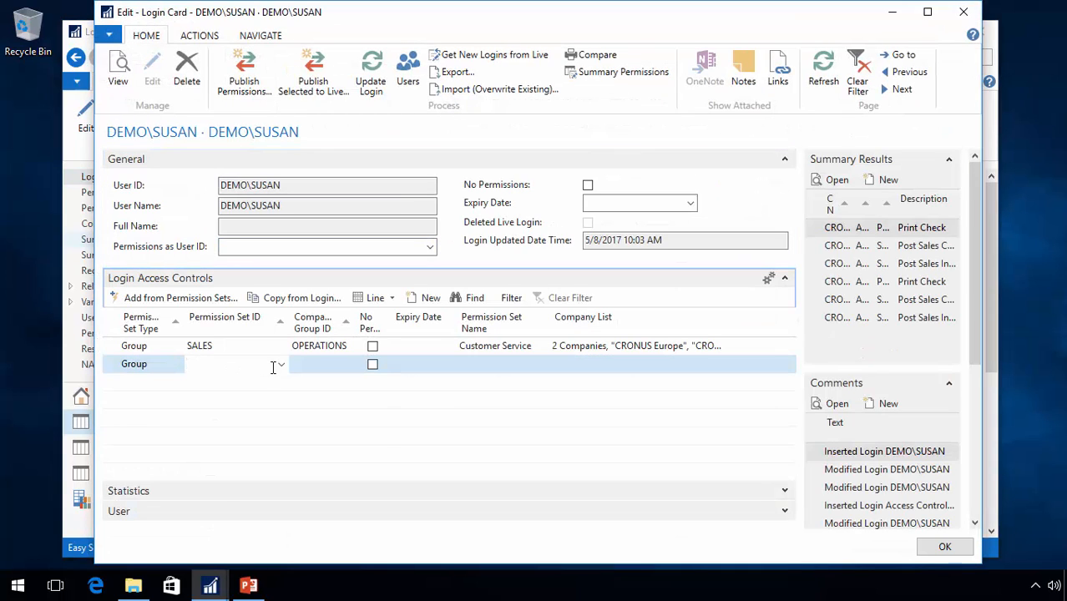
left_click(281, 365)
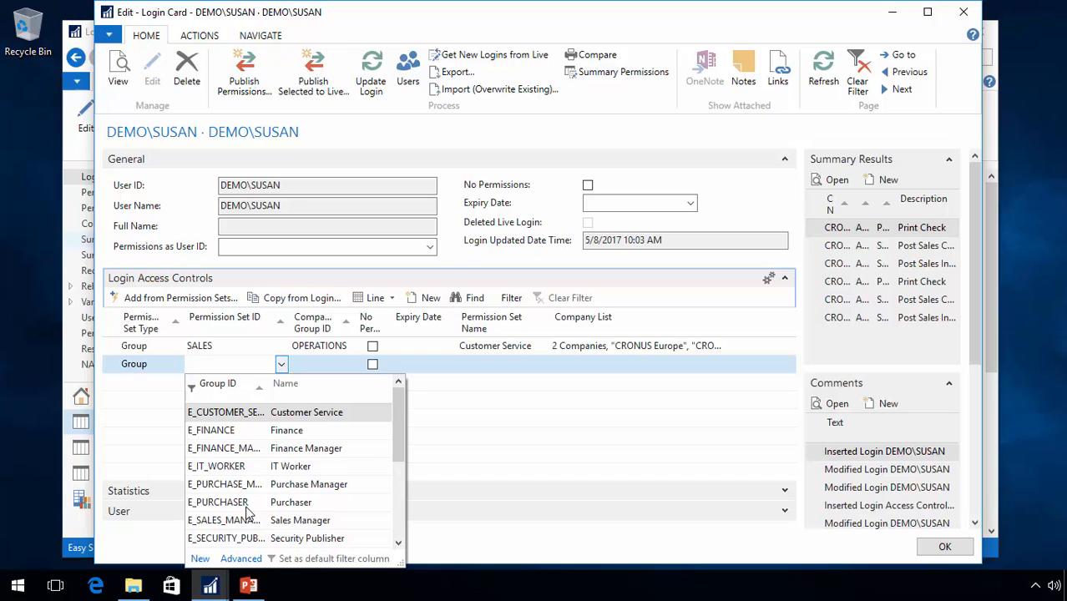
scroll(247, 507, "down", 5)
left_click(223, 503)
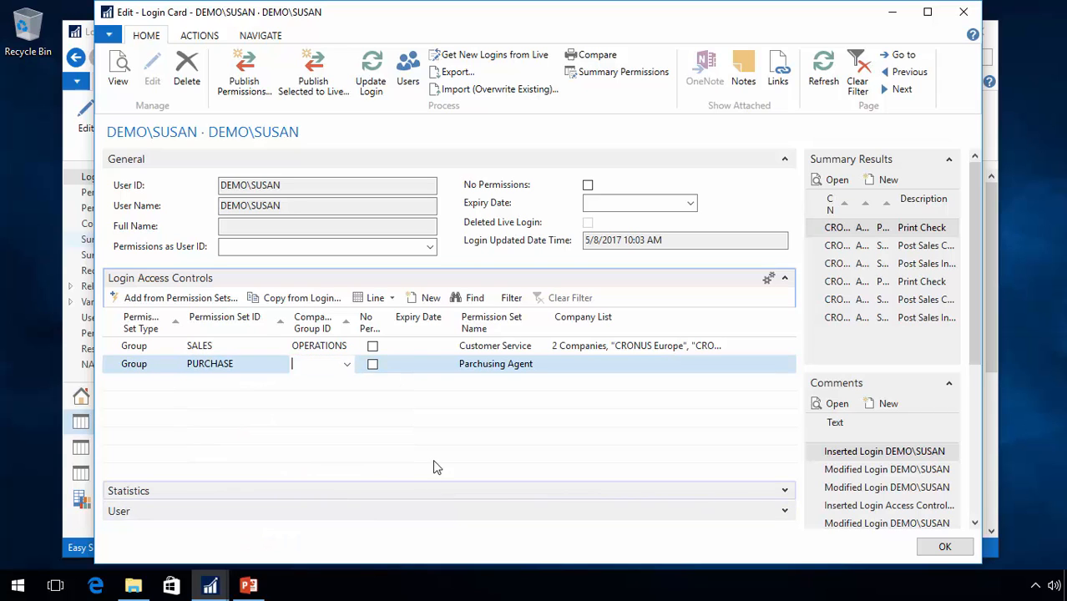
left_click(347, 364)
left_click(339, 486)
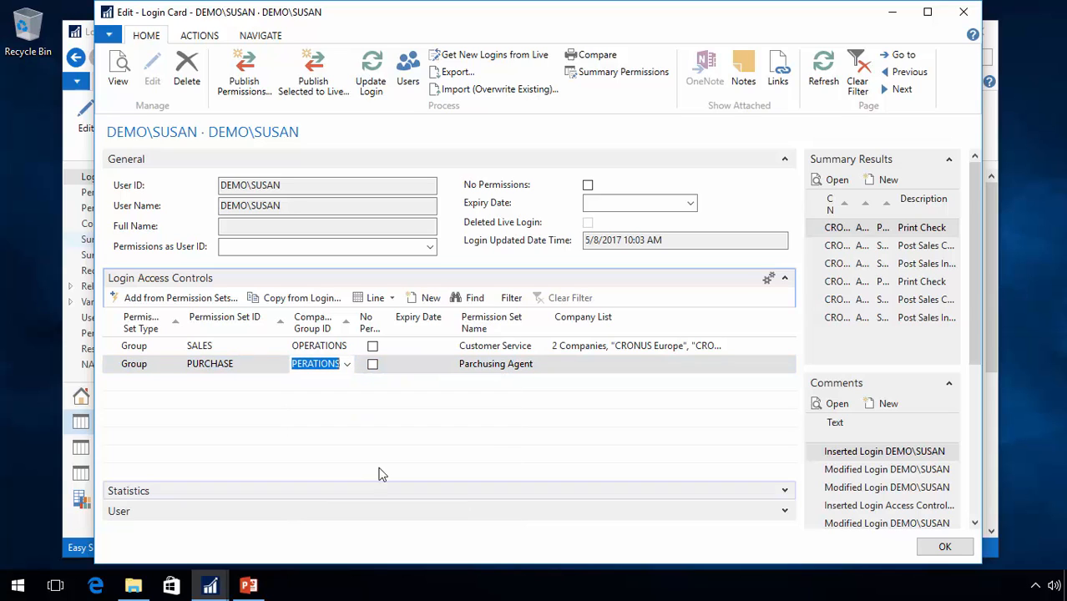
left_click(113, 349)
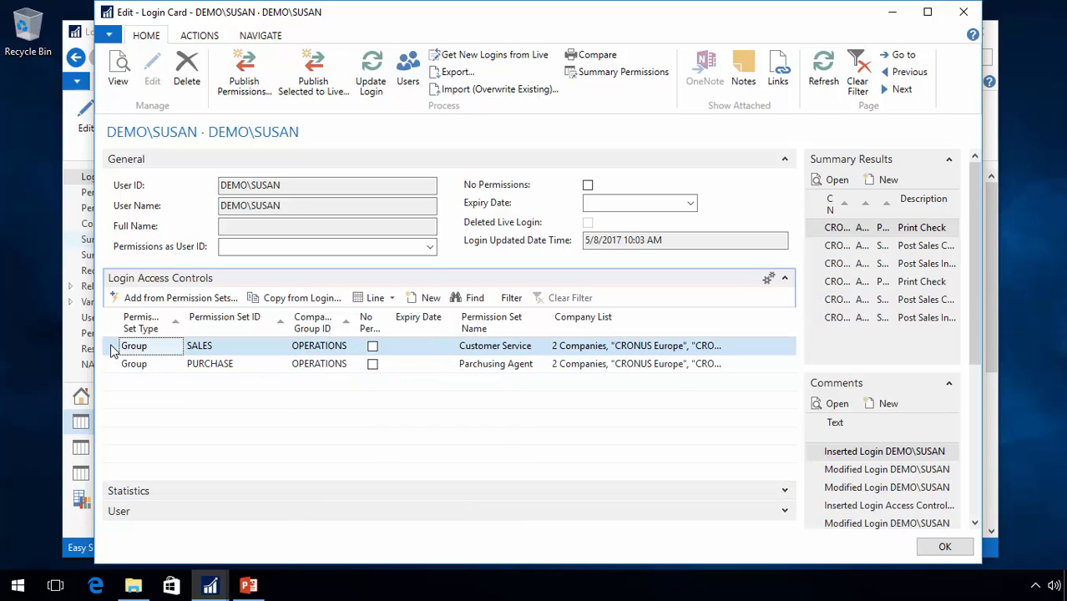
left_click(372, 346)
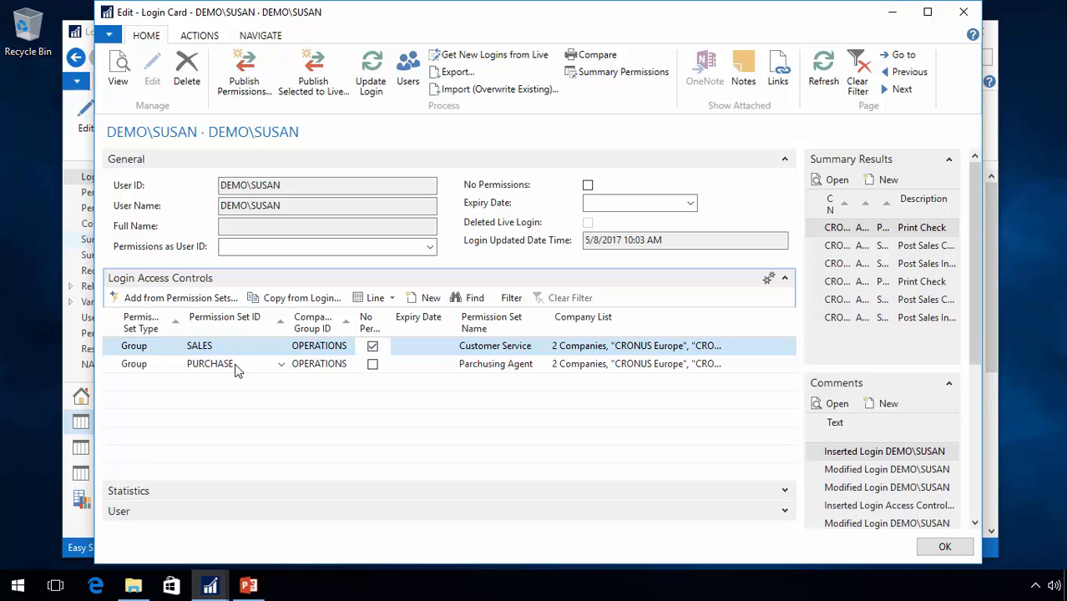
Publish the permissions to live with an empty restore point description, and close the login card.
left_click(252, 82)
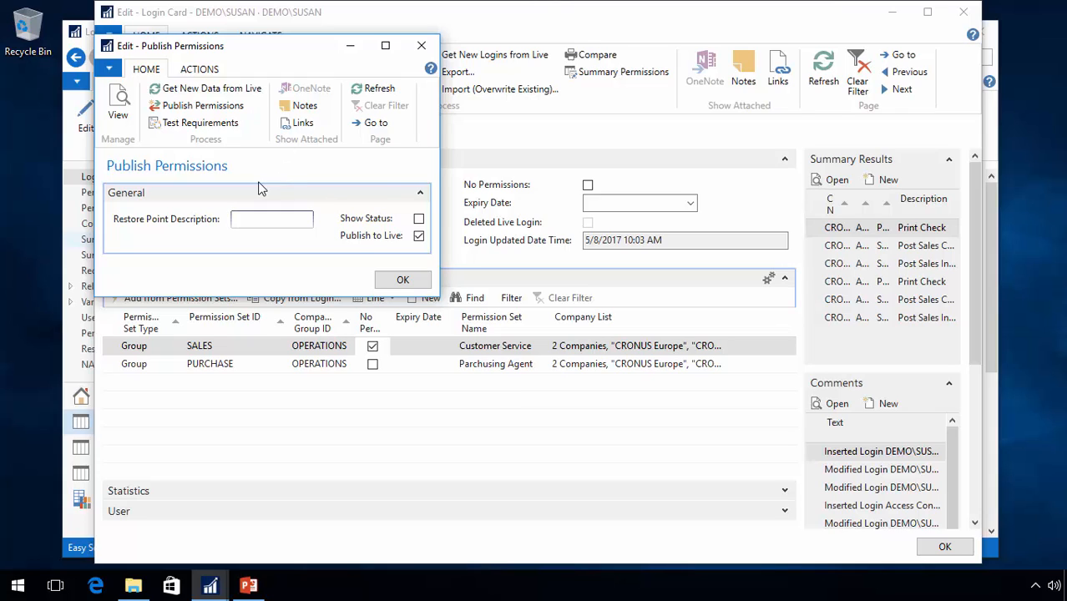
left_click(209, 107)
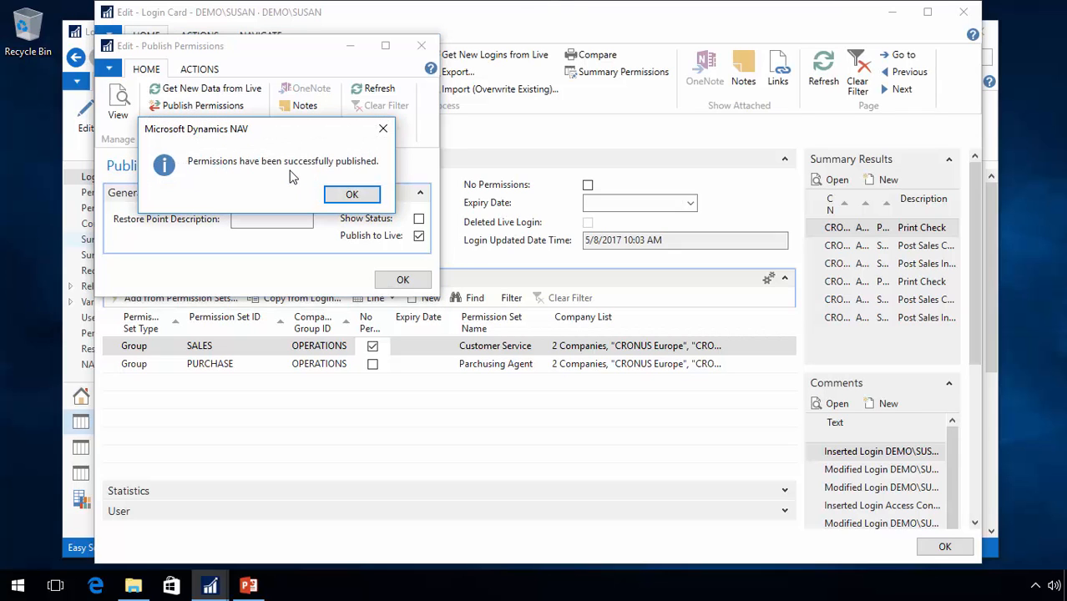
left_click(344, 197)
left_click(399, 282)
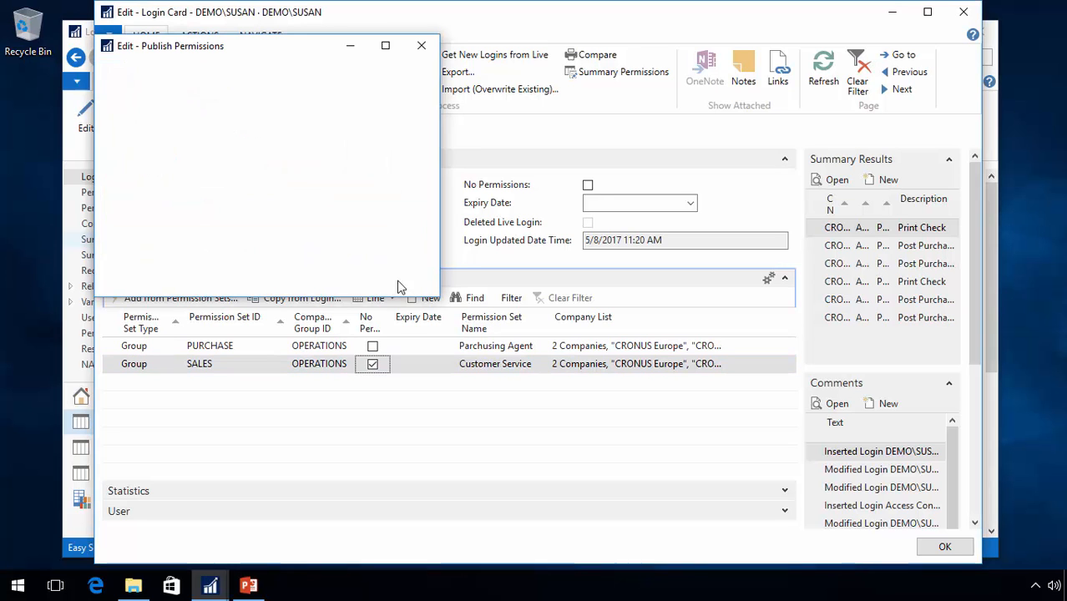
key("Escape")
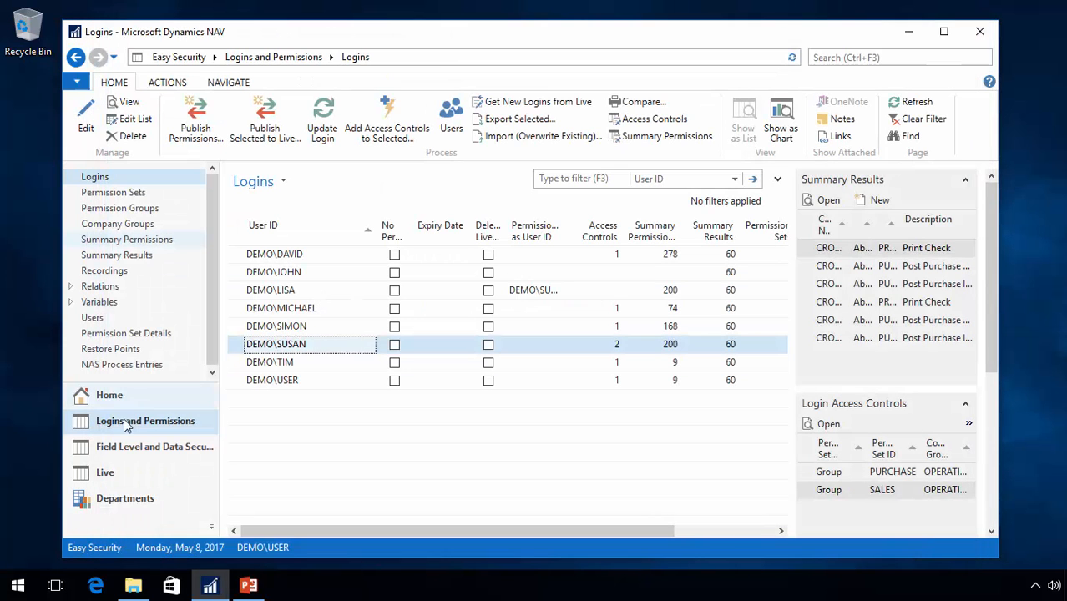
Open the Users list under General in the IT Administration area of the Administration department.
left_click(117, 499)
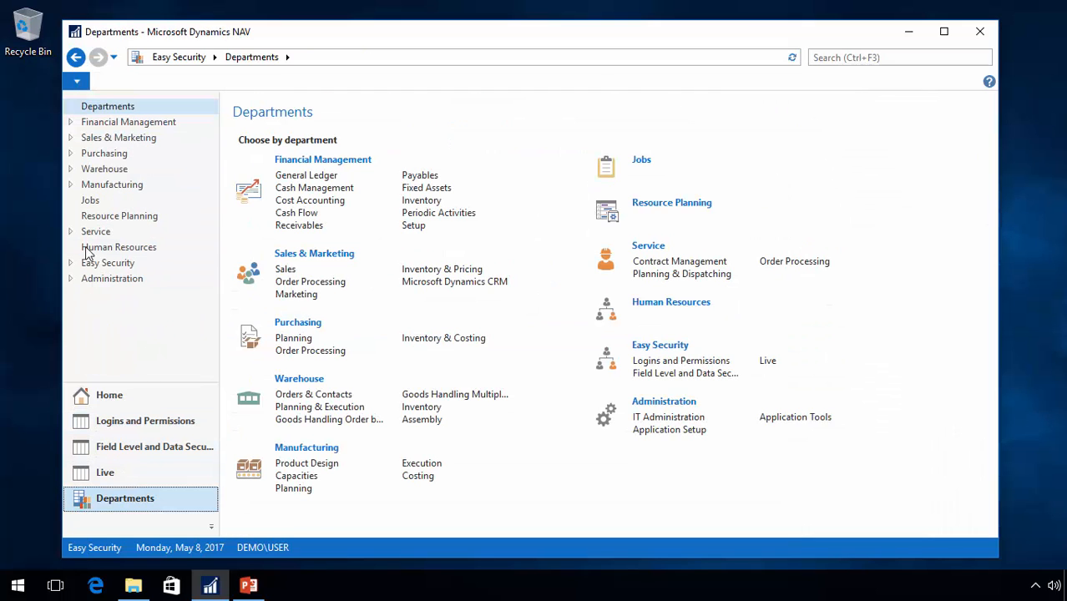
left_click(74, 279)
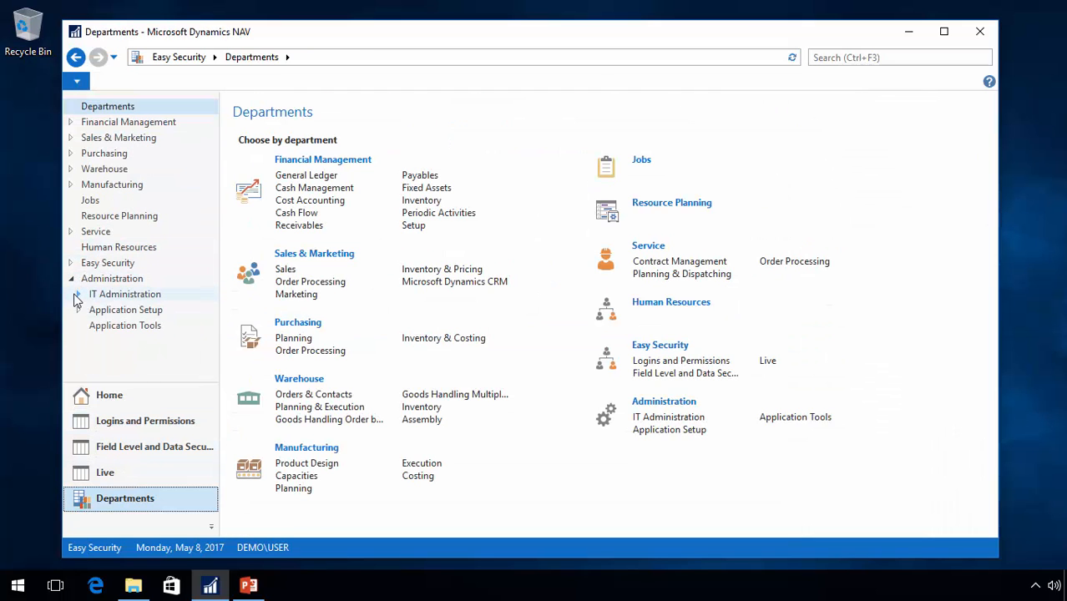
left_click(77, 294)
left_click(113, 342)
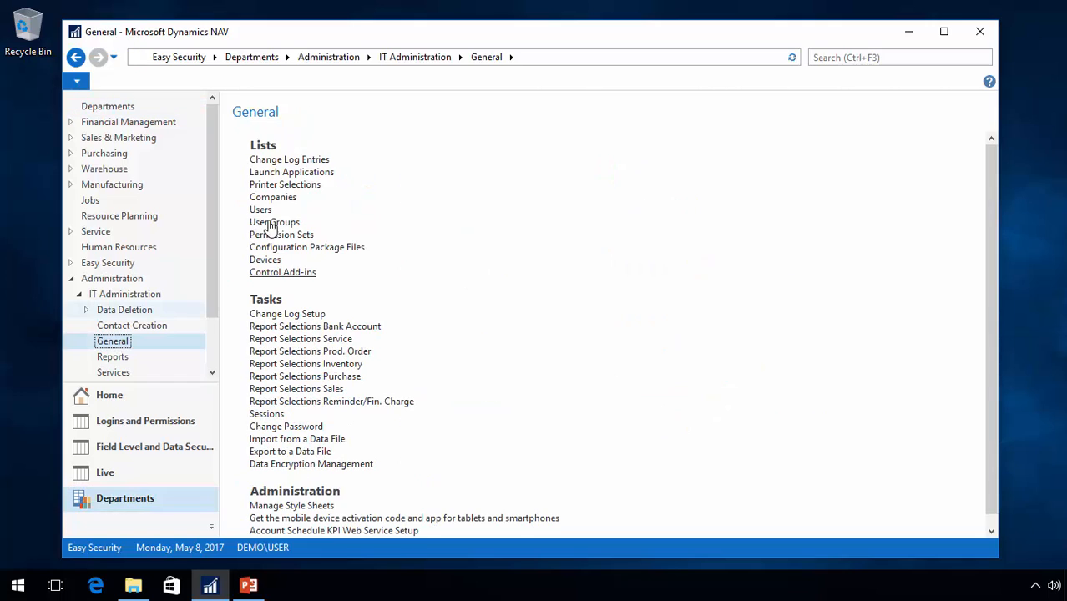
scroll(359, 317, "down", 1)
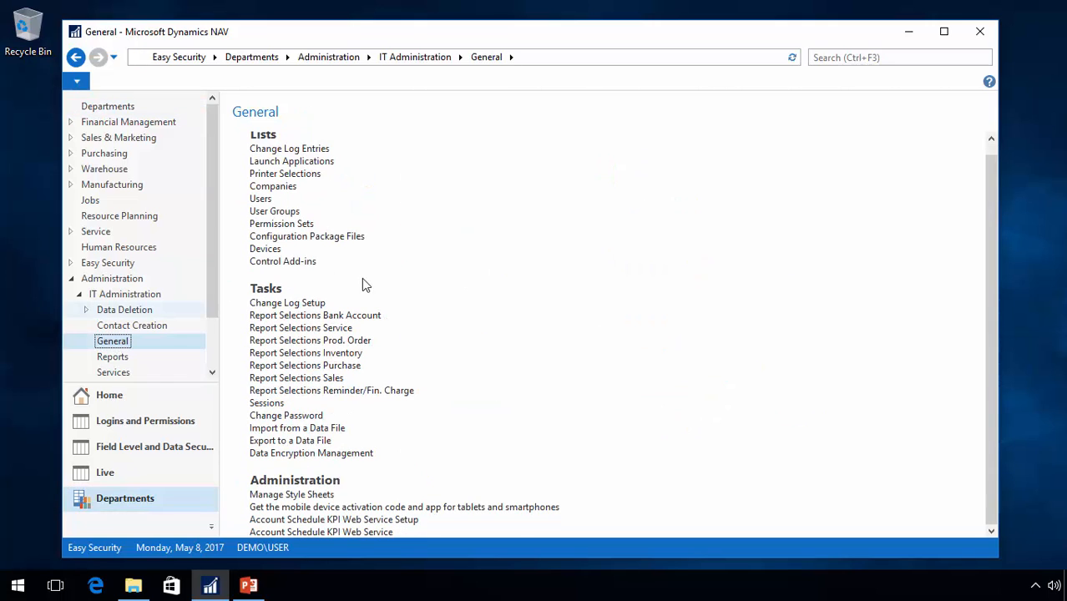
left_click(261, 200)
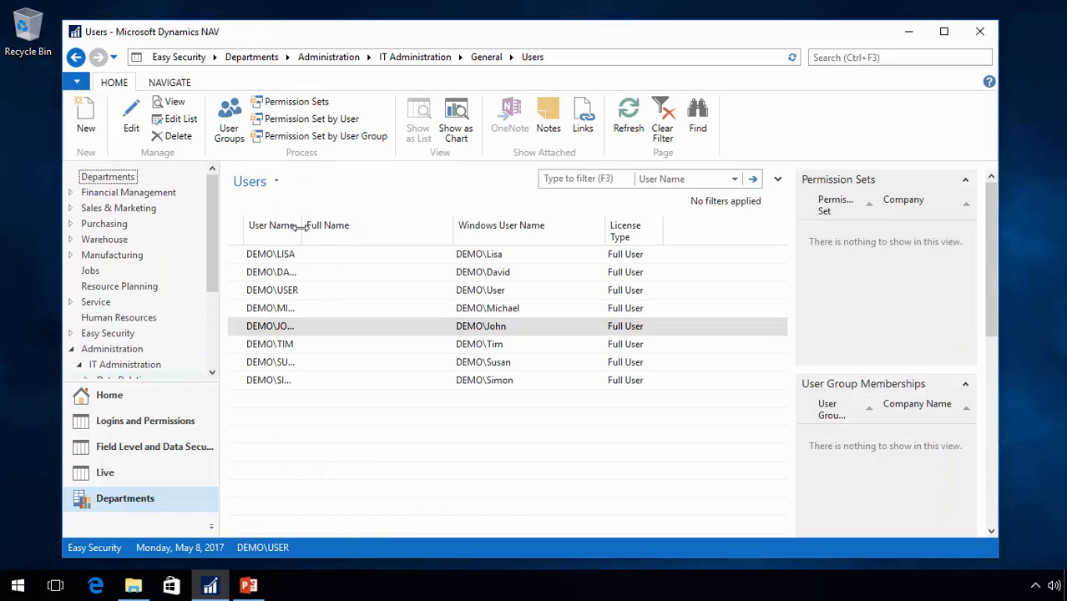
Widen the User Name column and open the user card matching the login whose permissions were published.
left_click_drag(301, 227, 358, 227)
left_click(281, 364)
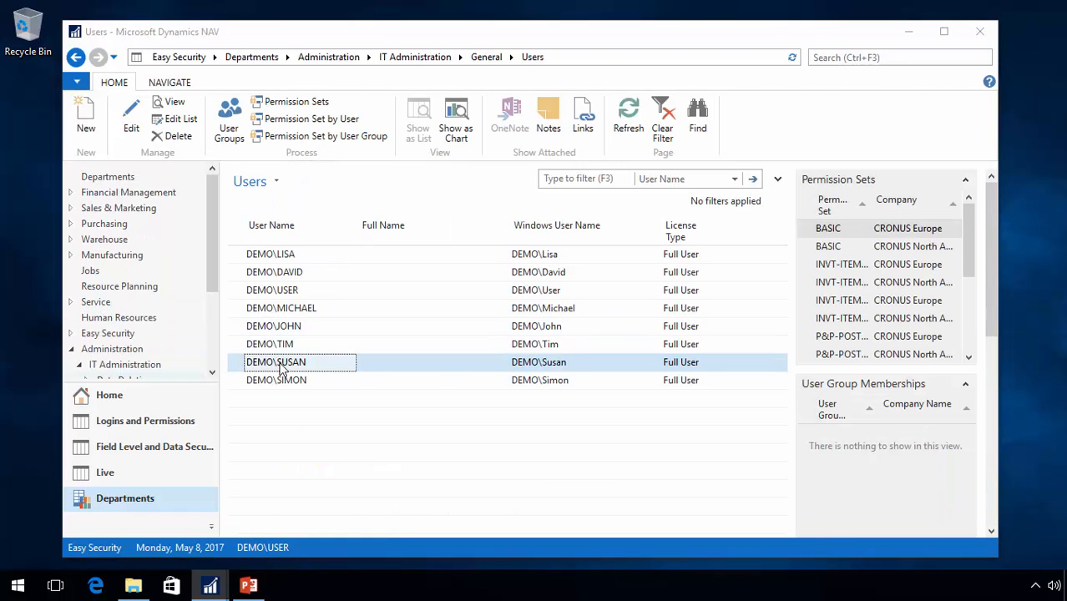
double_click(281, 368)
Examine the permission sets and companies assigned under User Permission Sets, and close the user card.
scroll(641, 493, "down", 3)
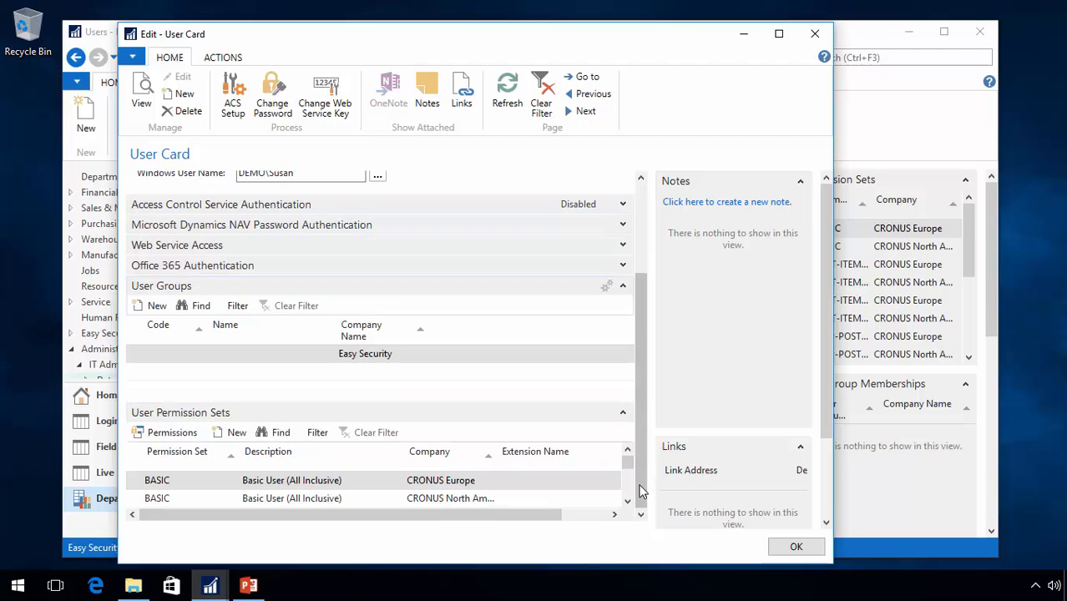
scroll(289, 492, "down", 5)
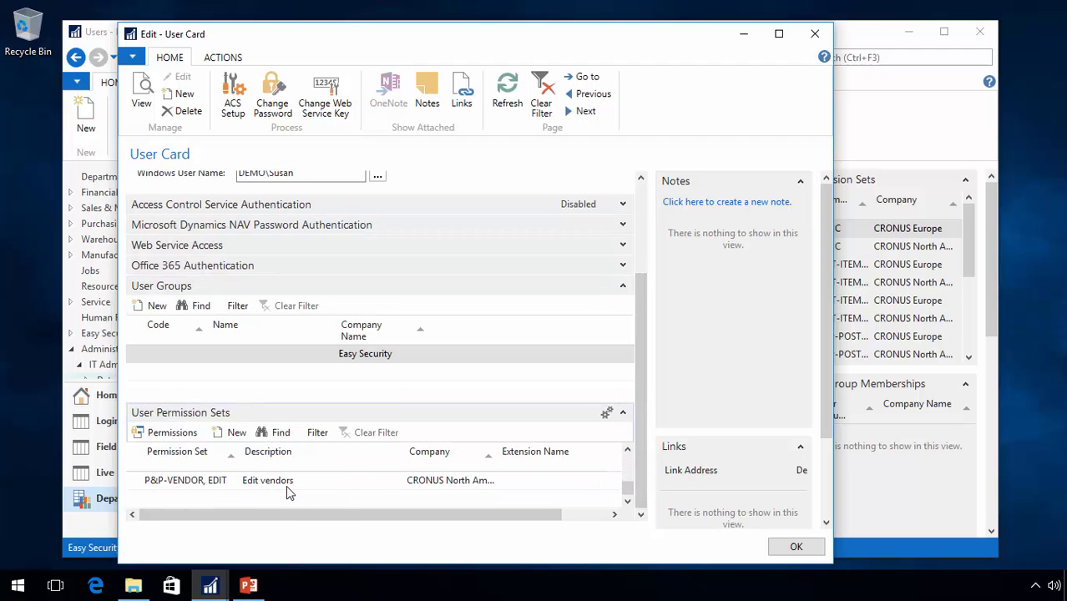
scroll(288, 492, "up", 6)
scroll(234, 500, "down", 1)
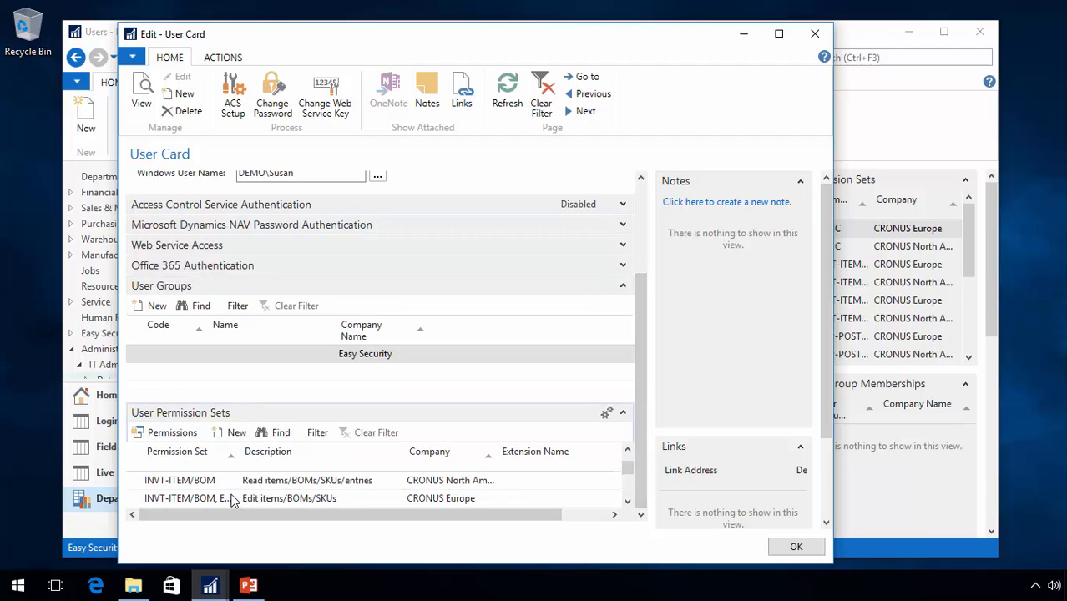
scroll(209, 499, "down", 4)
scroll(178, 496, "up", 2)
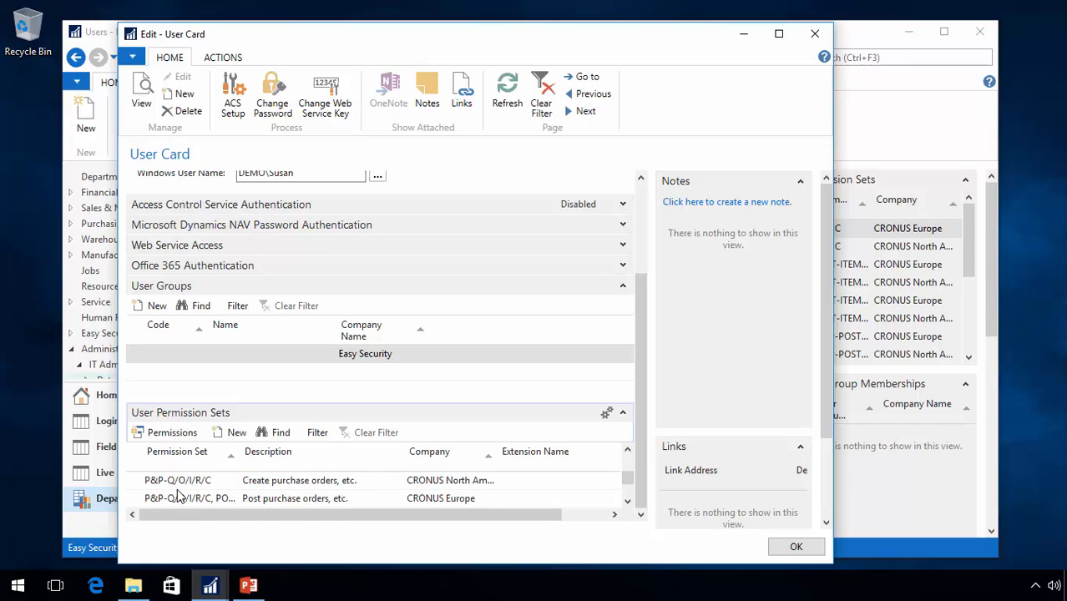
scroll(177, 493, "up", 5)
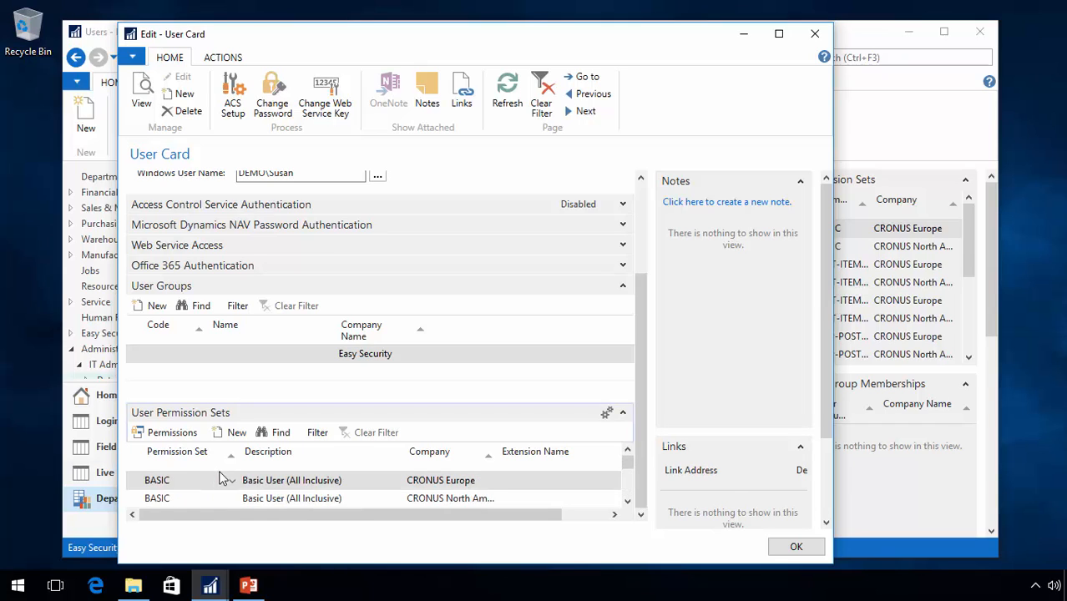
scroll(221, 477, "down", 7)
scroll(200, 480, "up", 7)
key("Escape")
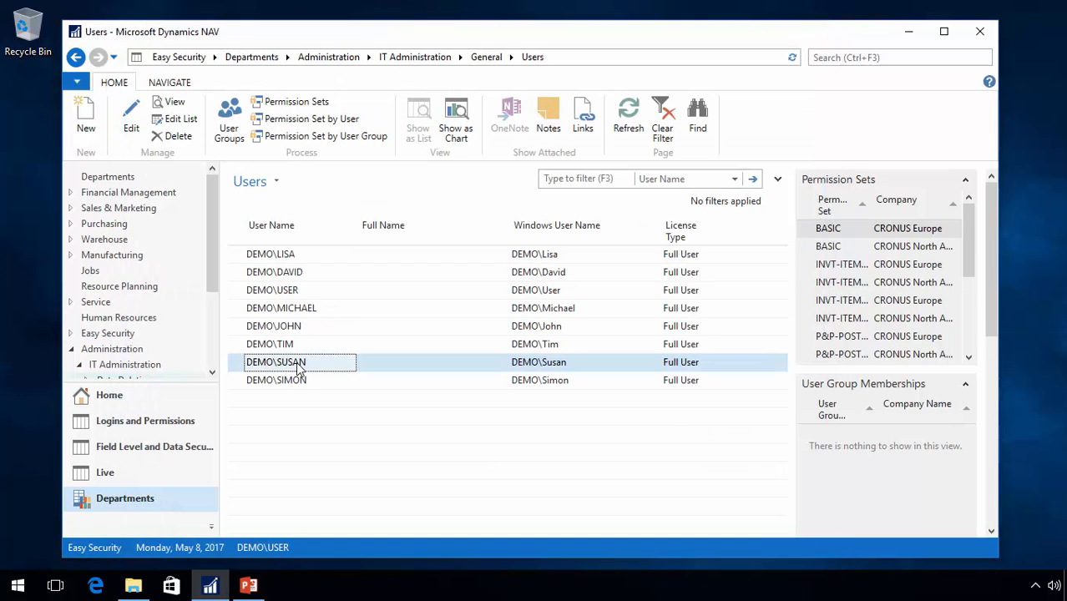
Return to Logins and Permissions and open the Restore Points list.
left_click(113, 423)
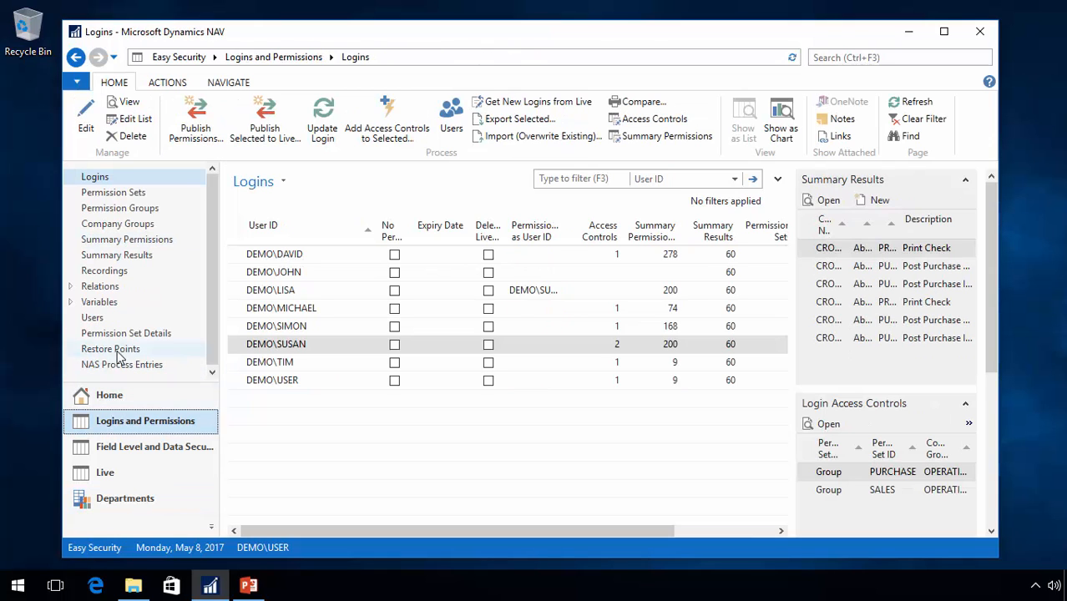
left_click(112, 349)
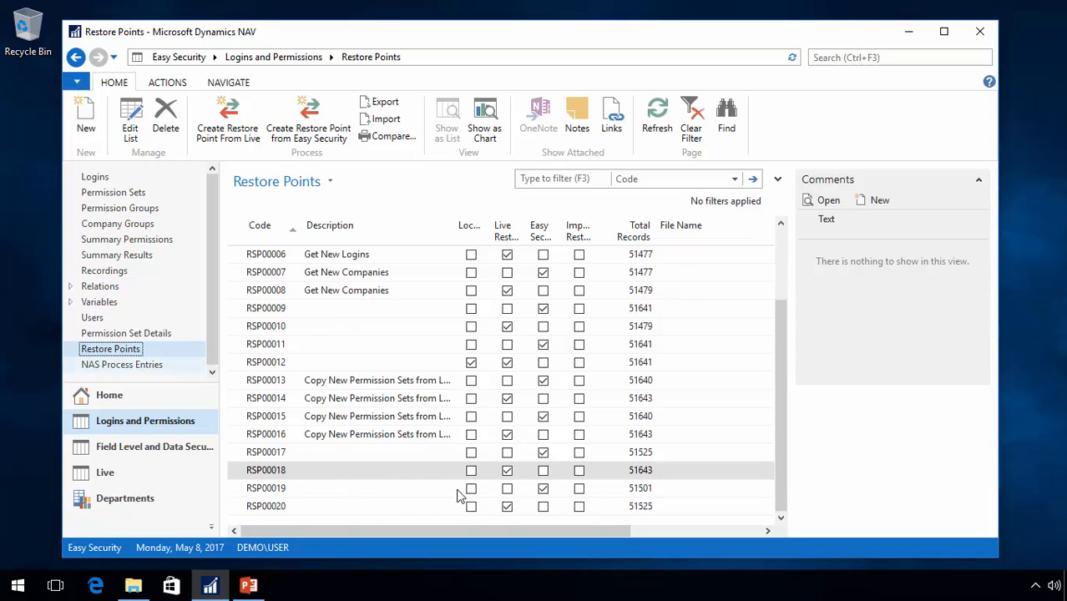
Try to write restore point RSP00020 to Live.
left_click(318, 507)
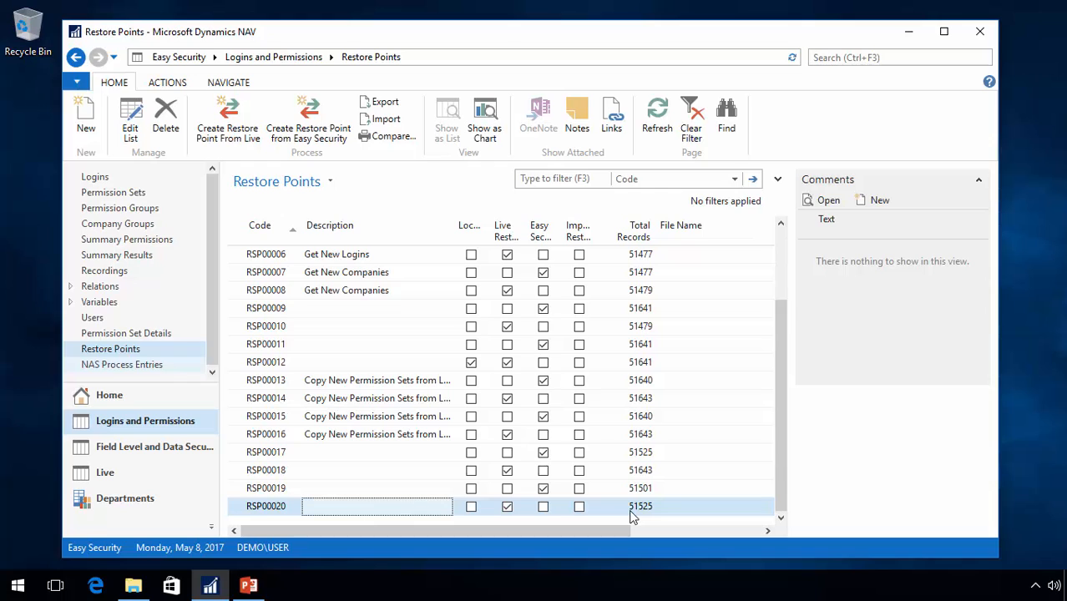
left_click(167, 83)
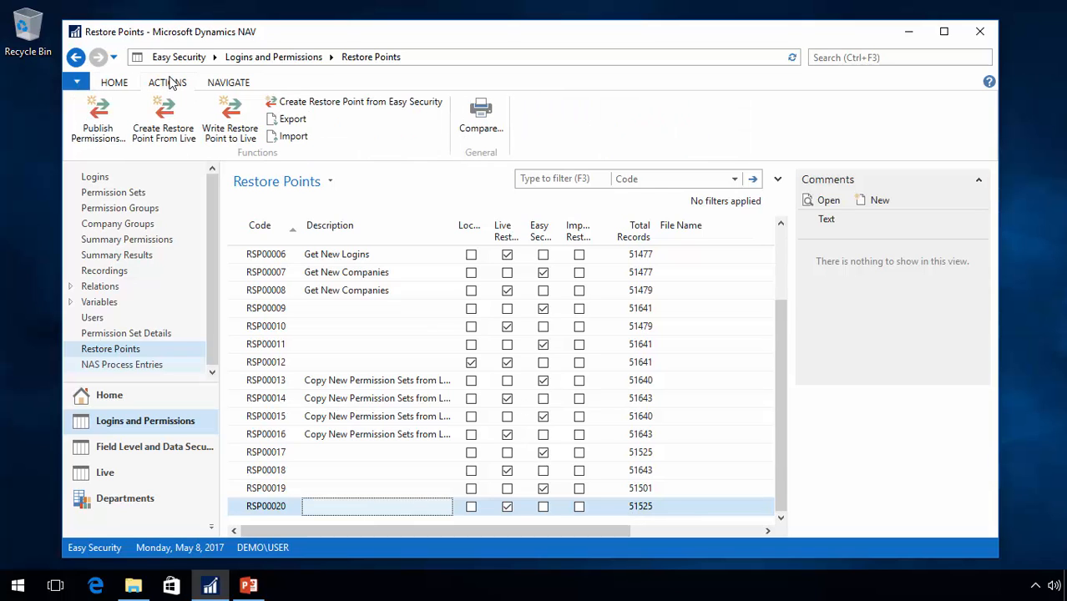
left_click(236, 120)
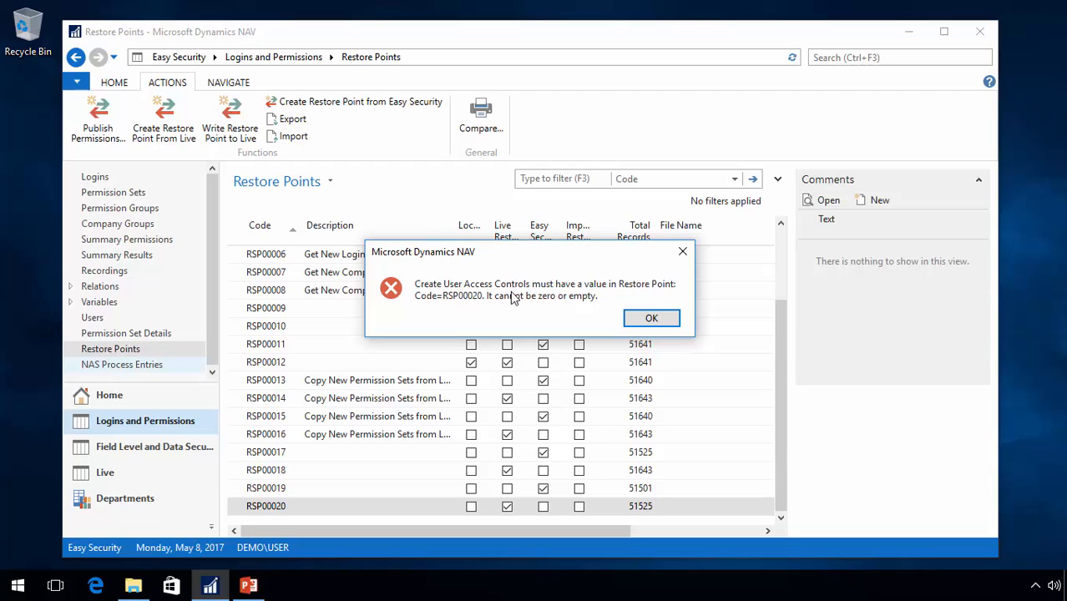
left_click(640, 317)
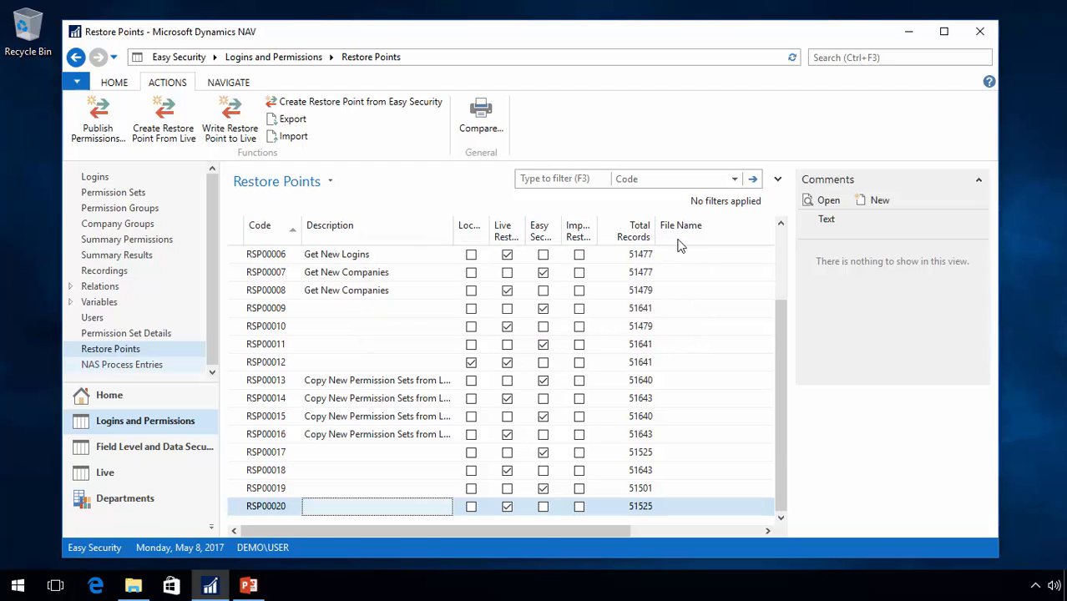
Add the Create Permission Sets, Create Permissions, Create User Access Controls and Create Users columns to the Restore Points list.
right_click(685, 239)
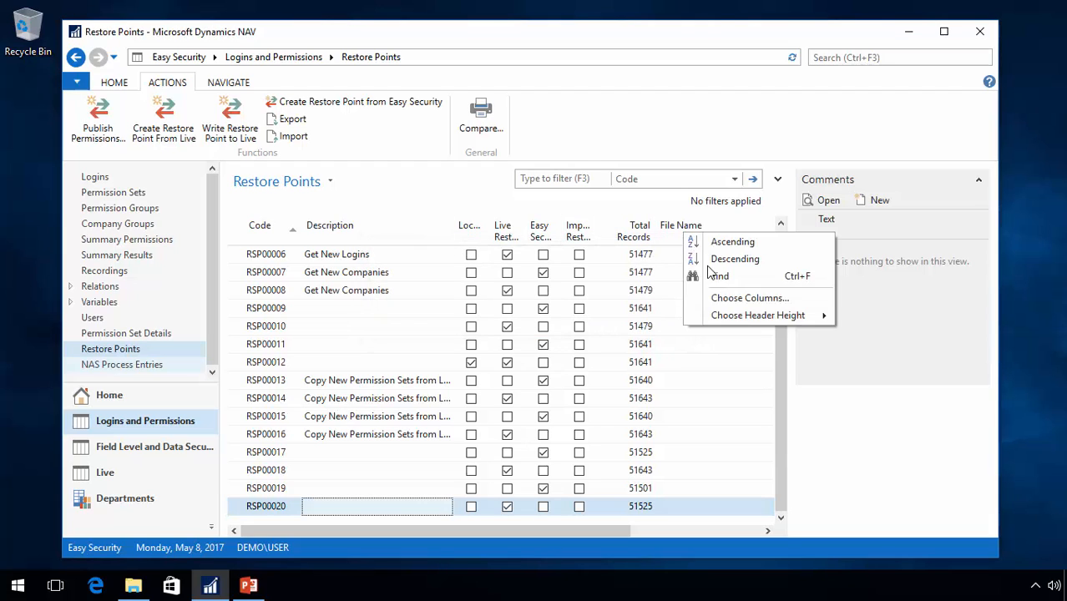
left_click(754, 303)
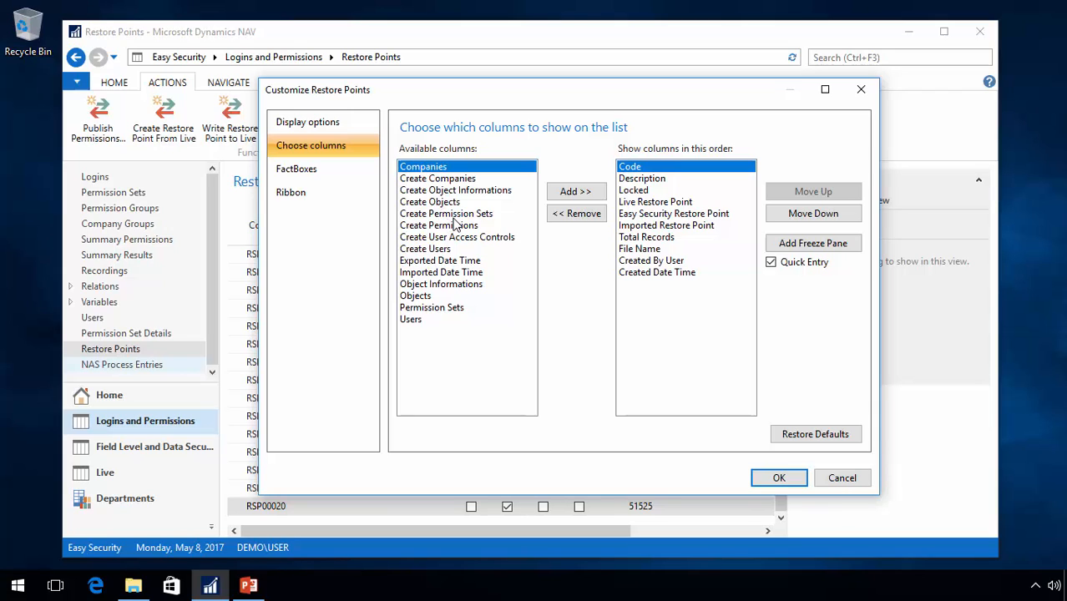
left_click(449, 214)
left_click(575, 192)
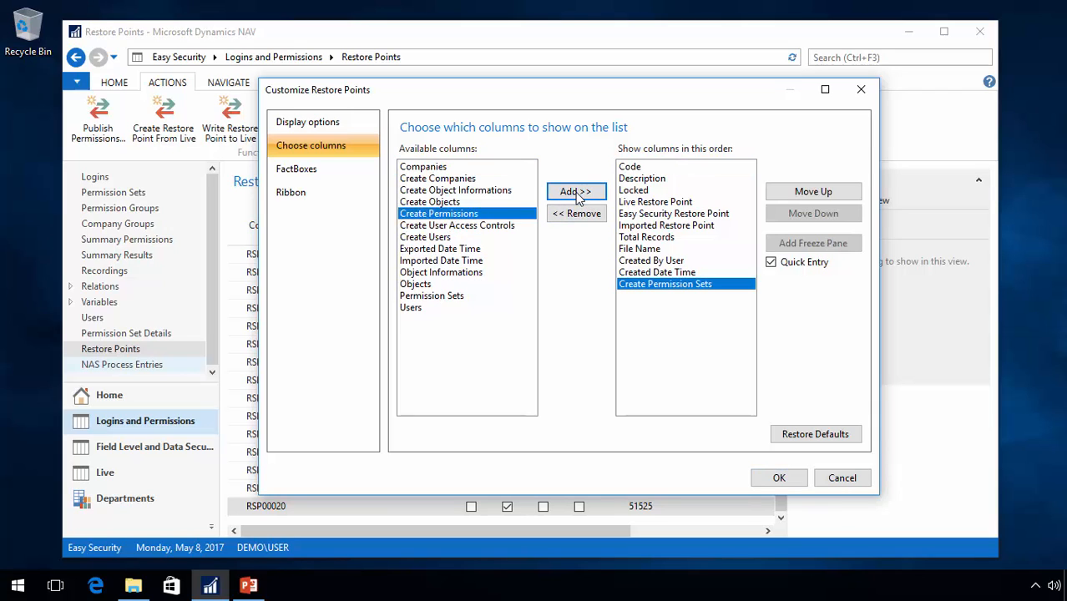
left_click(575, 192)
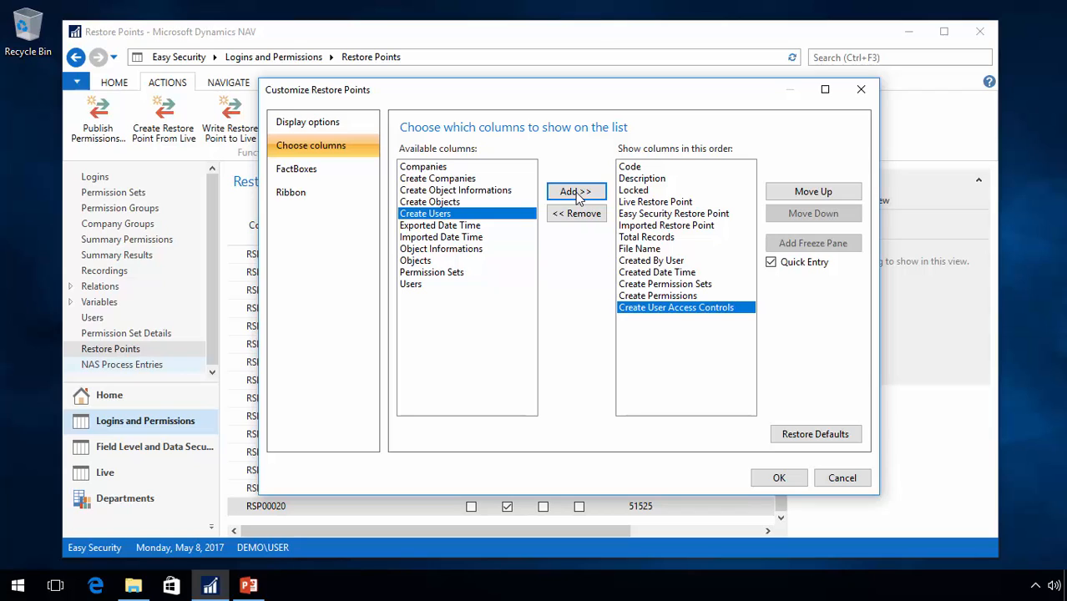
left_click(576, 194)
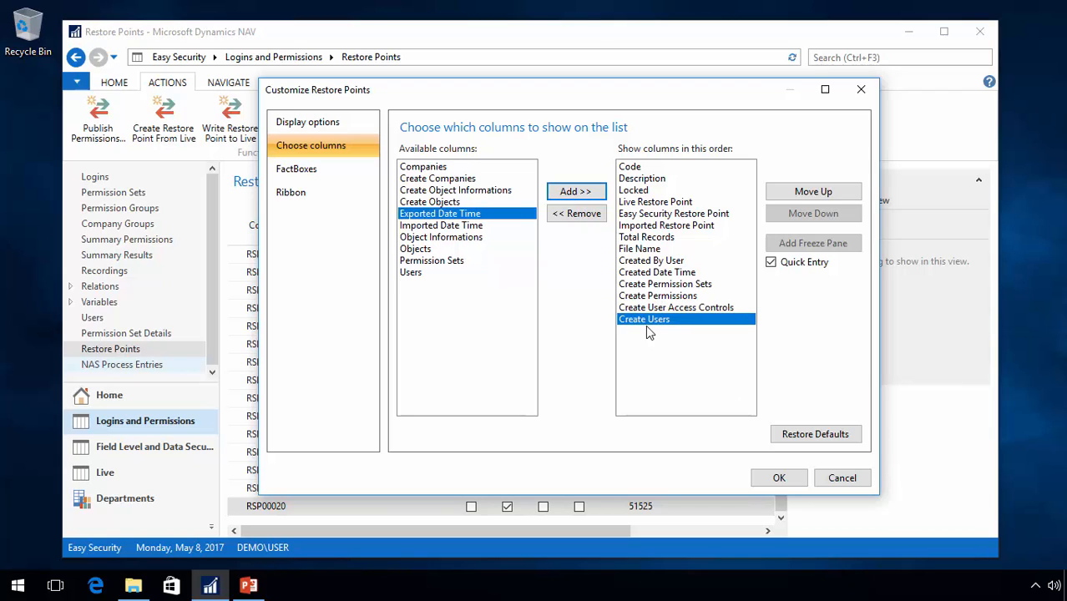
left_click(780, 481)
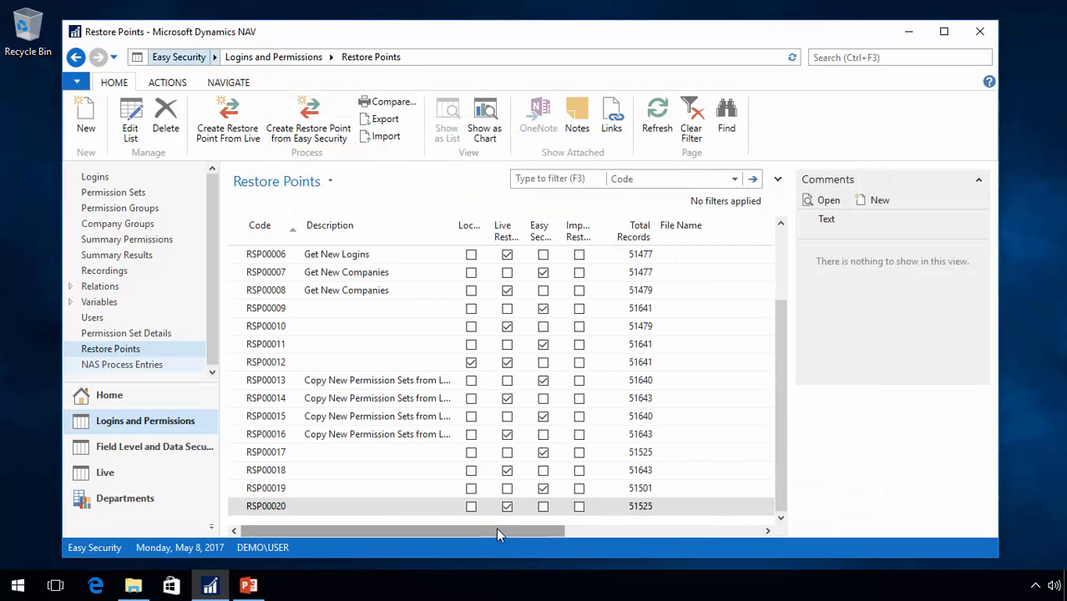
Edit the Restore Points list and enable Create Permission Sets, Create Permissions and Create User Access Controls for RSP00020.
left_click_drag(500, 527, 743, 530)
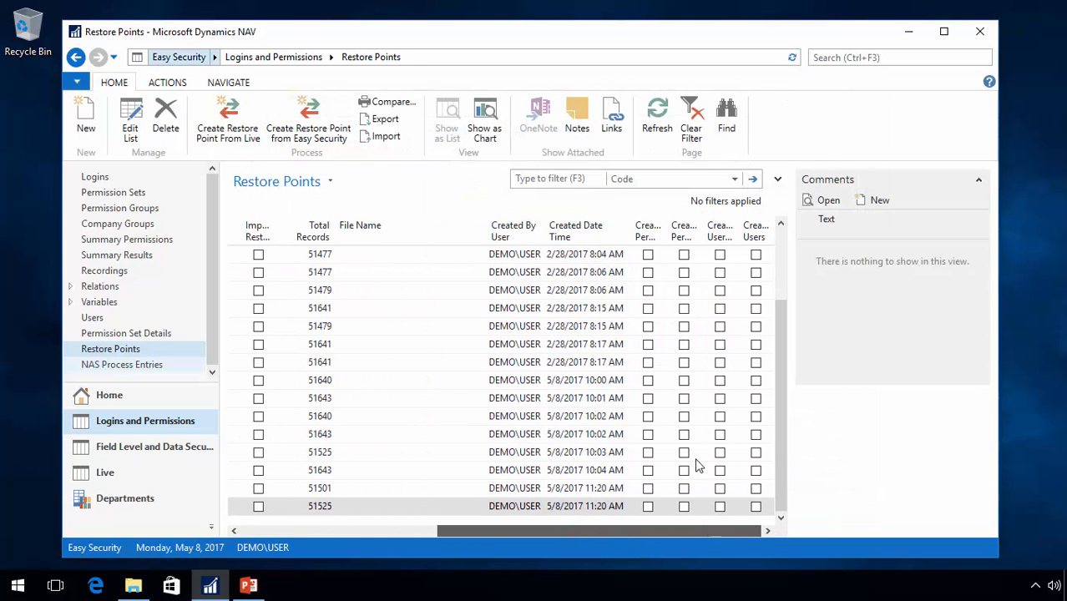
left_click(650, 507)
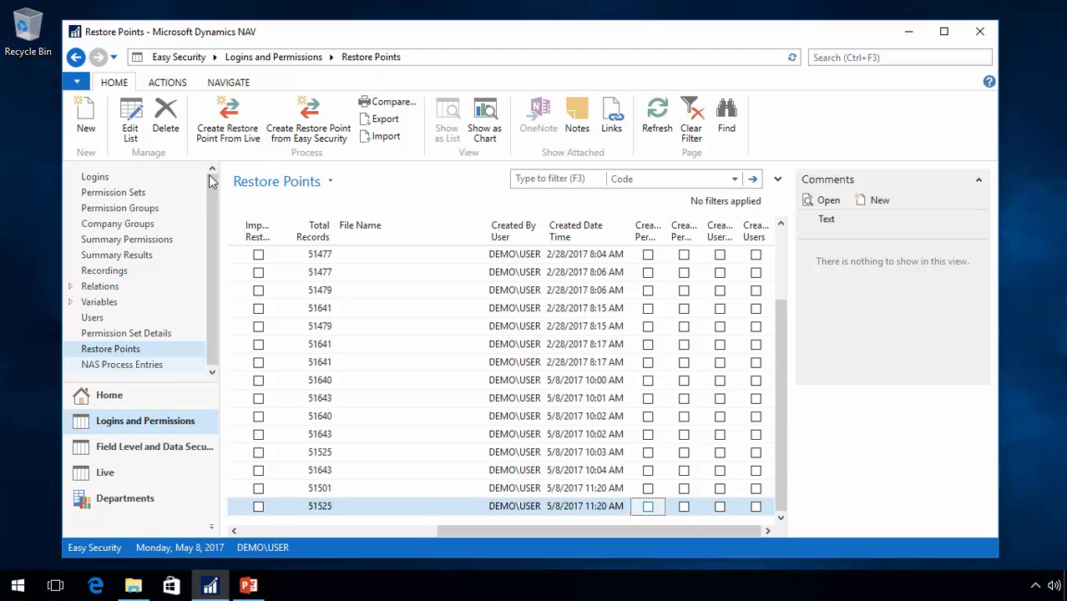
left_click(131, 132)
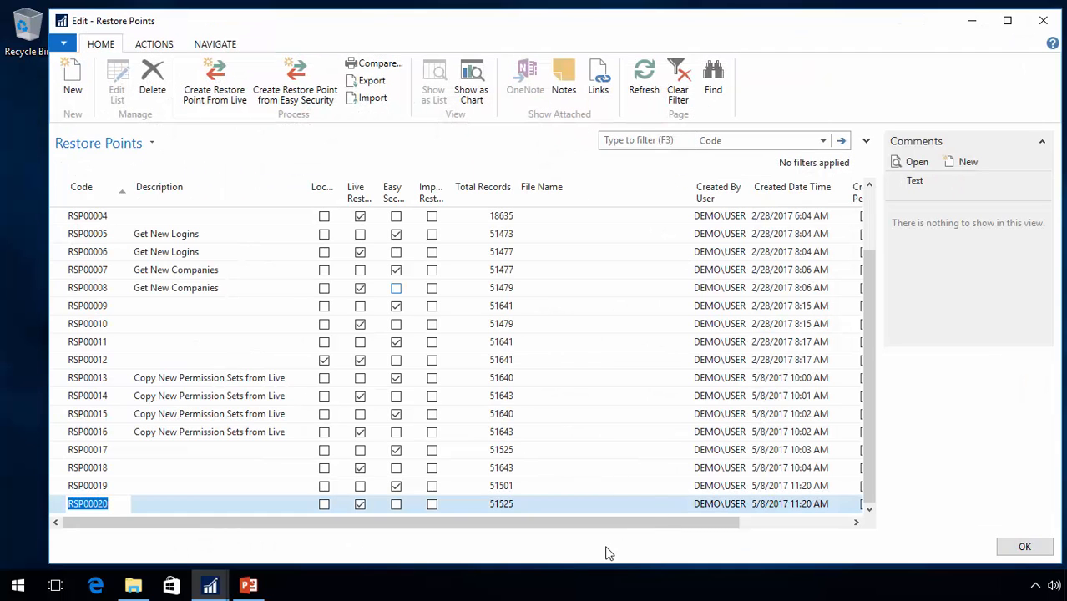
left_click_drag(605, 527, 714, 525)
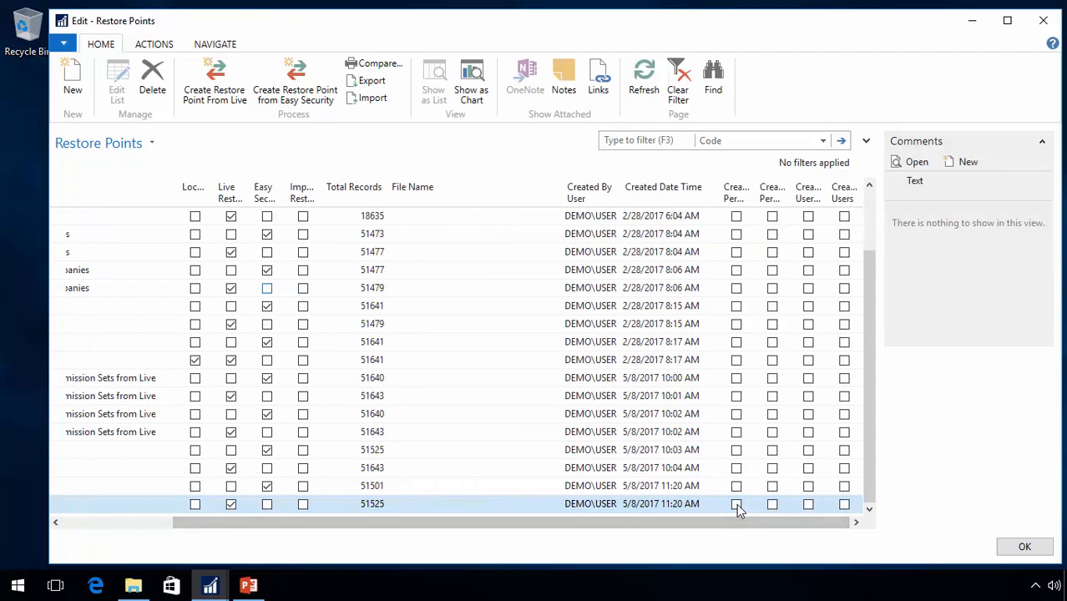
left_click(735, 503)
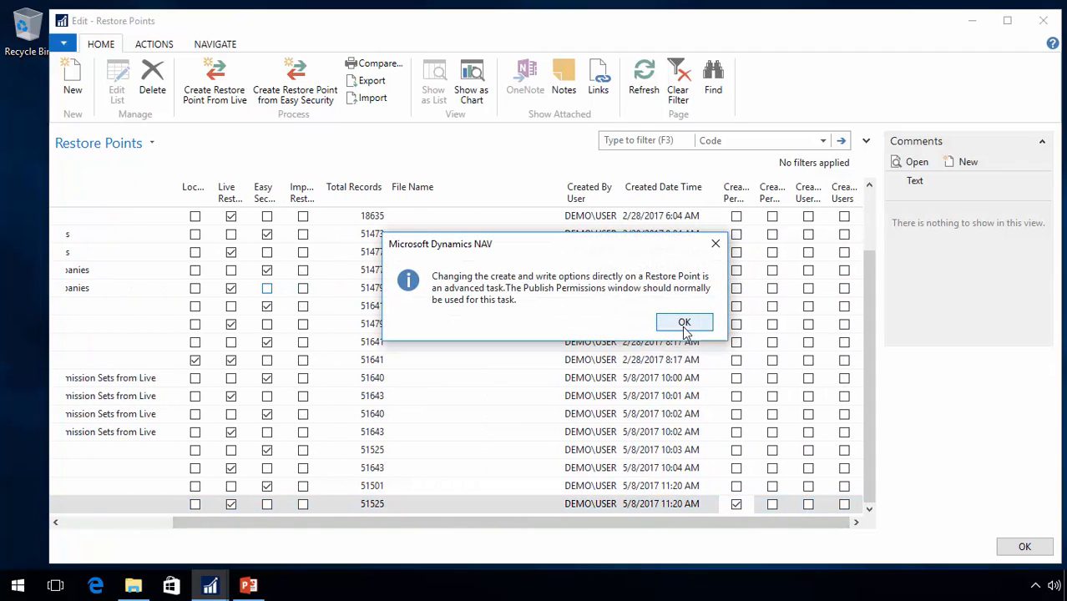
left_click(685, 324)
left_click(773, 504)
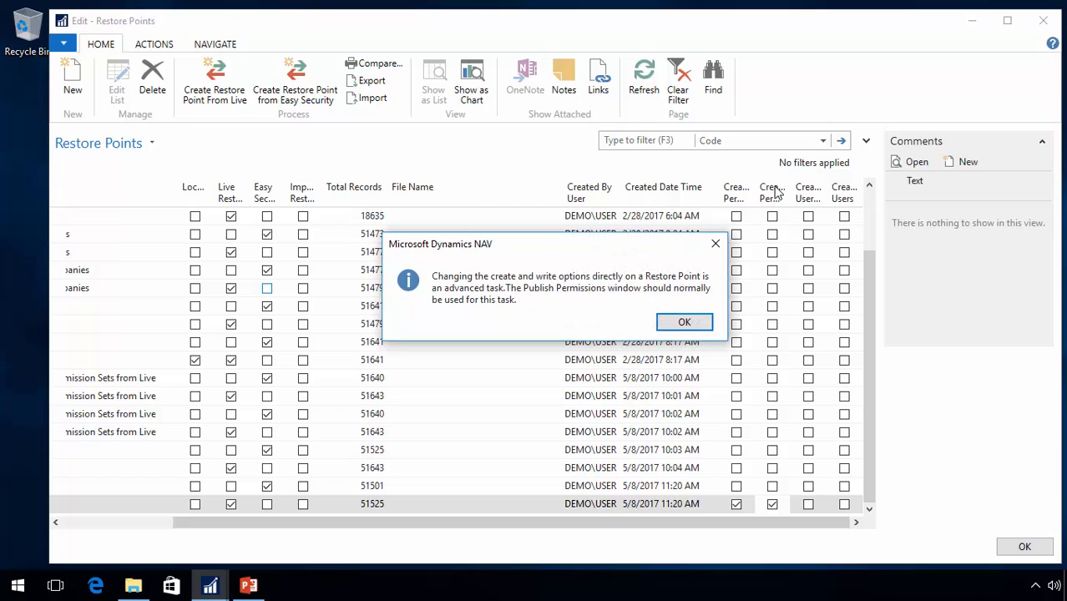
left_click(705, 327)
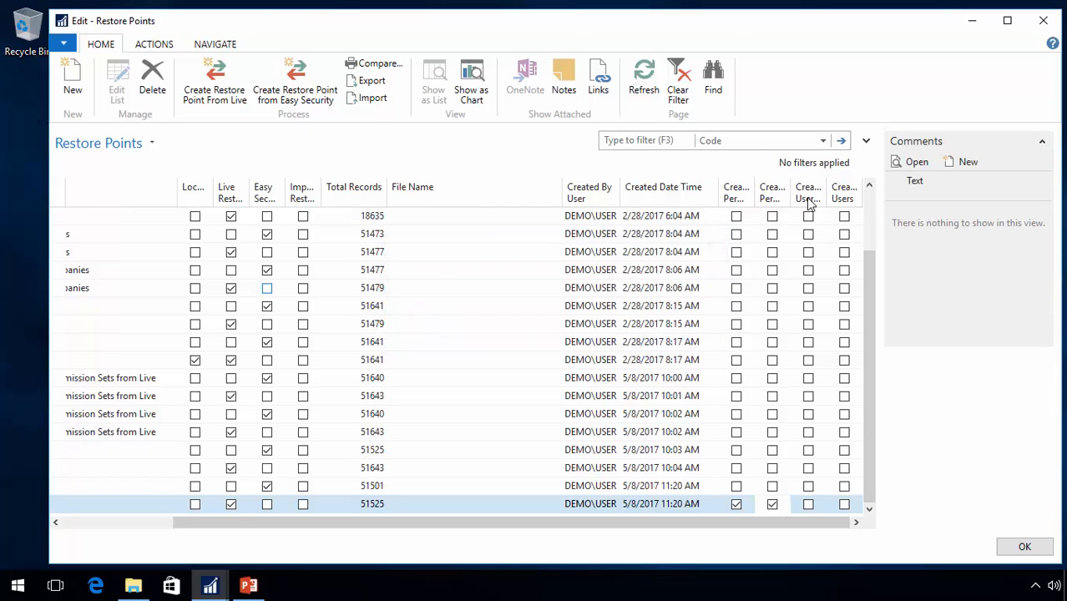
left_click(809, 503)
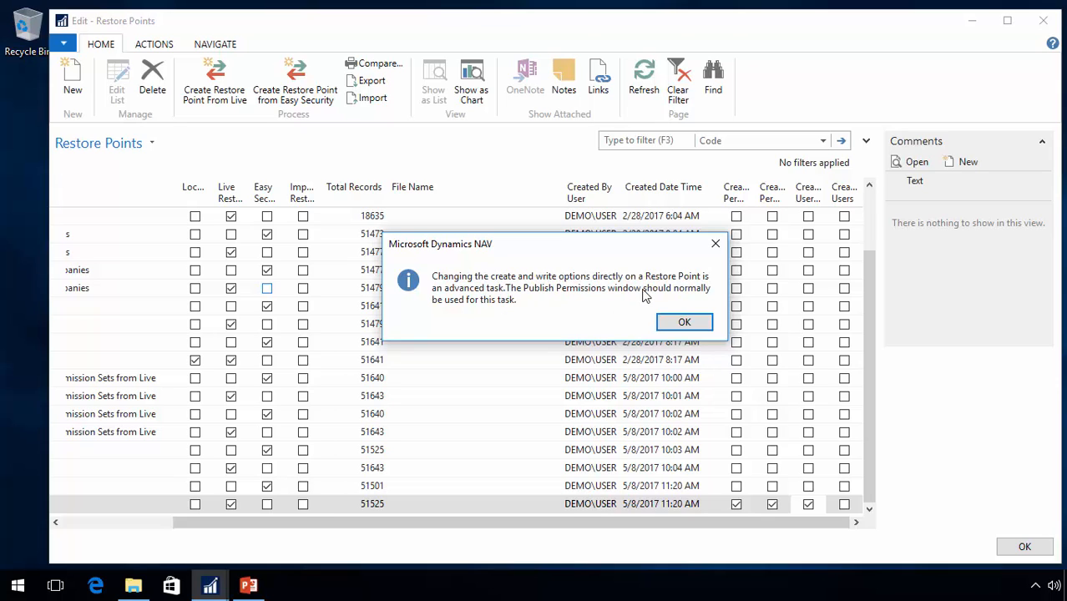
left_click(681, 323)
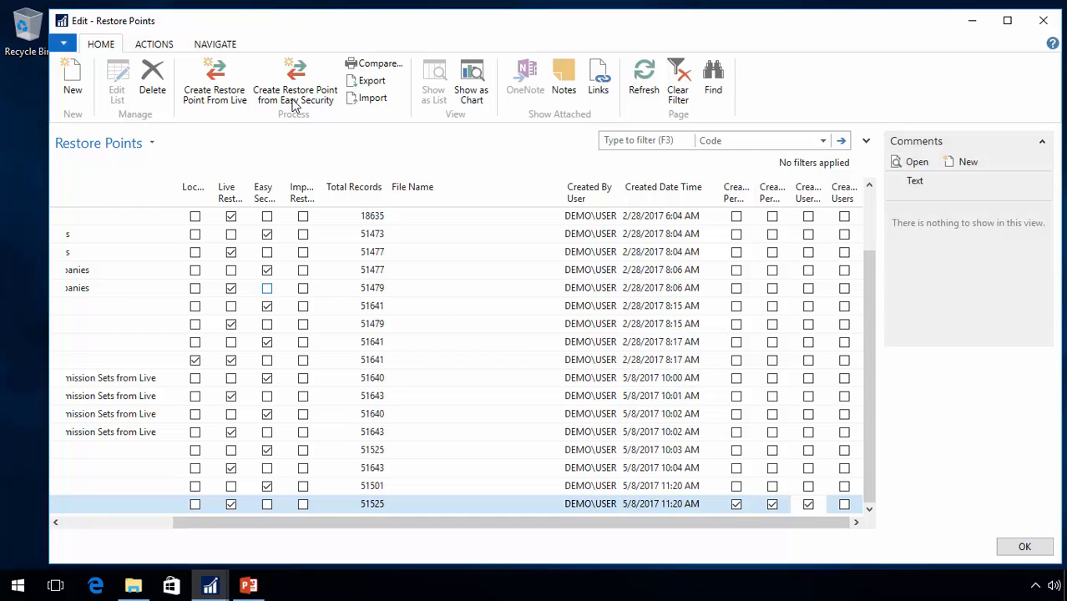
Write restore point RSP00020 to Live and close the list editing window.
left_click(155, 45)
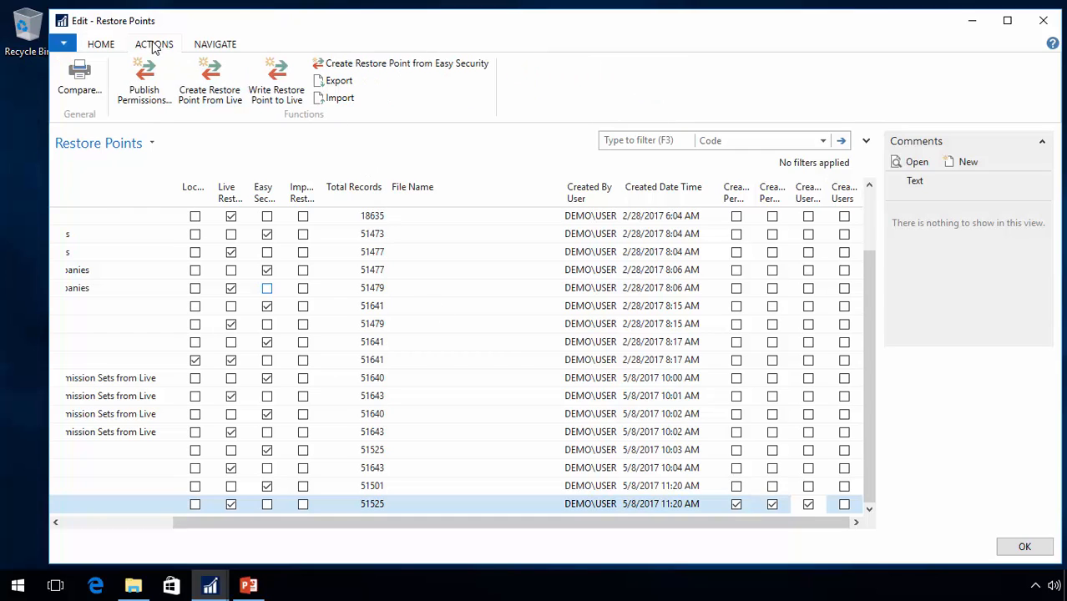
left_click(273, 84)
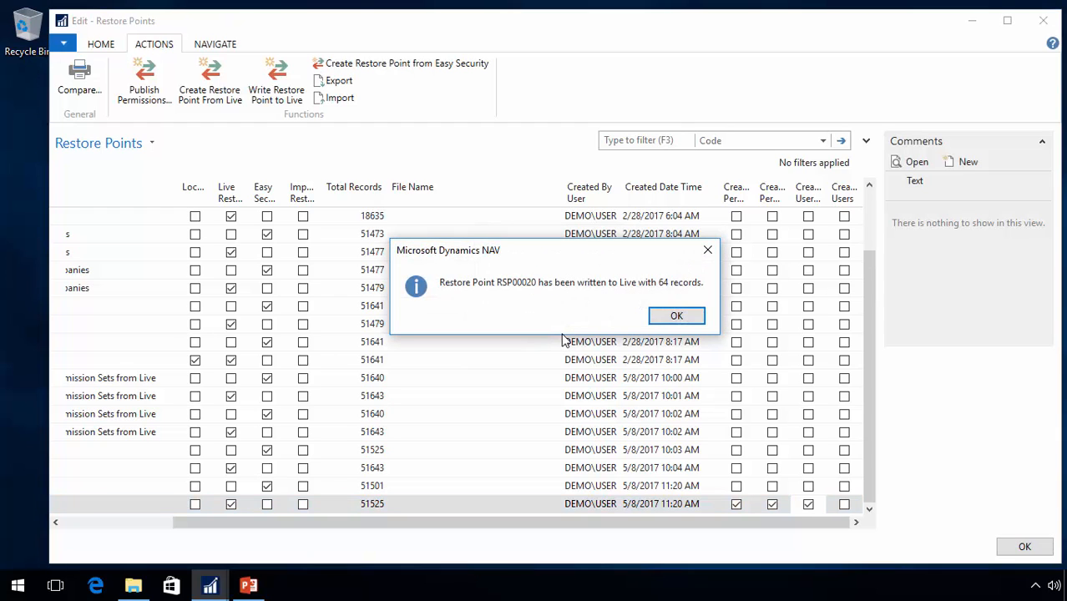
left_click(677, 316)
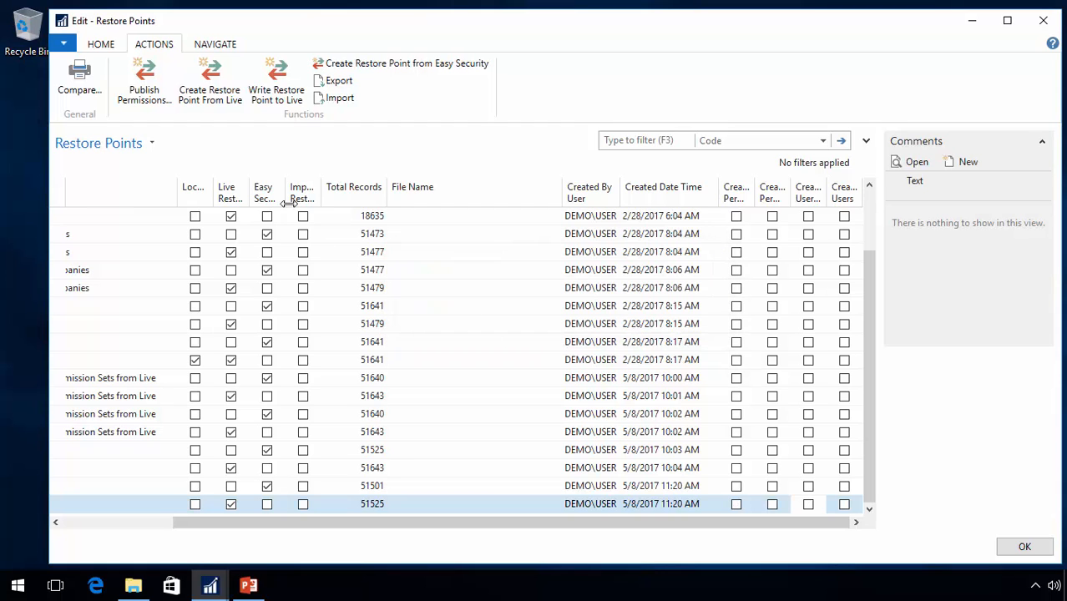
key("Escape")
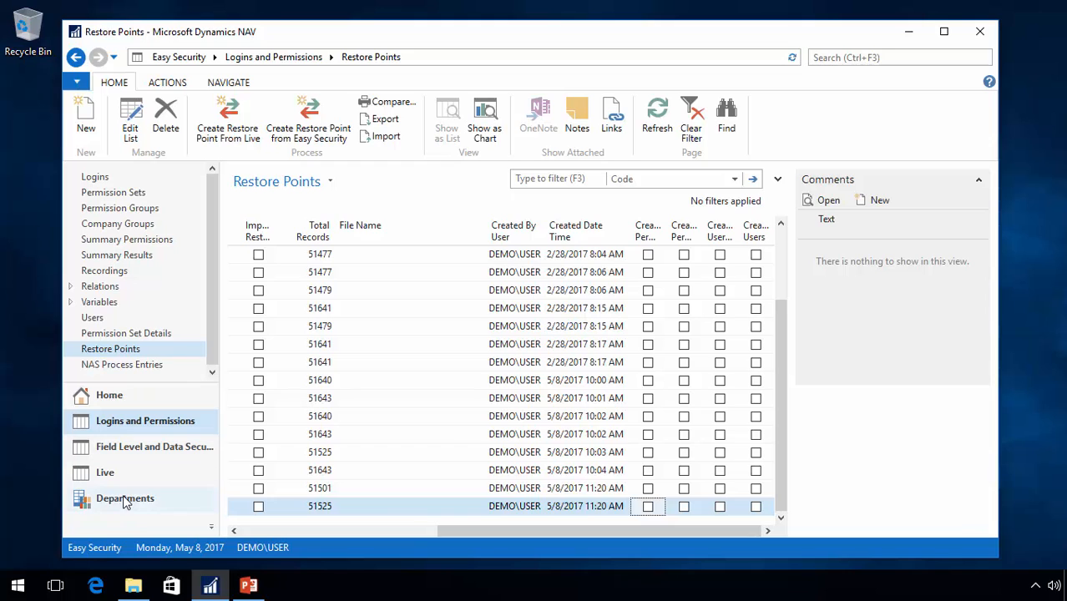
Return to the Users list under Departments and examine the User Permission Sets on the previously published login's user card.
left_click(126, 500)
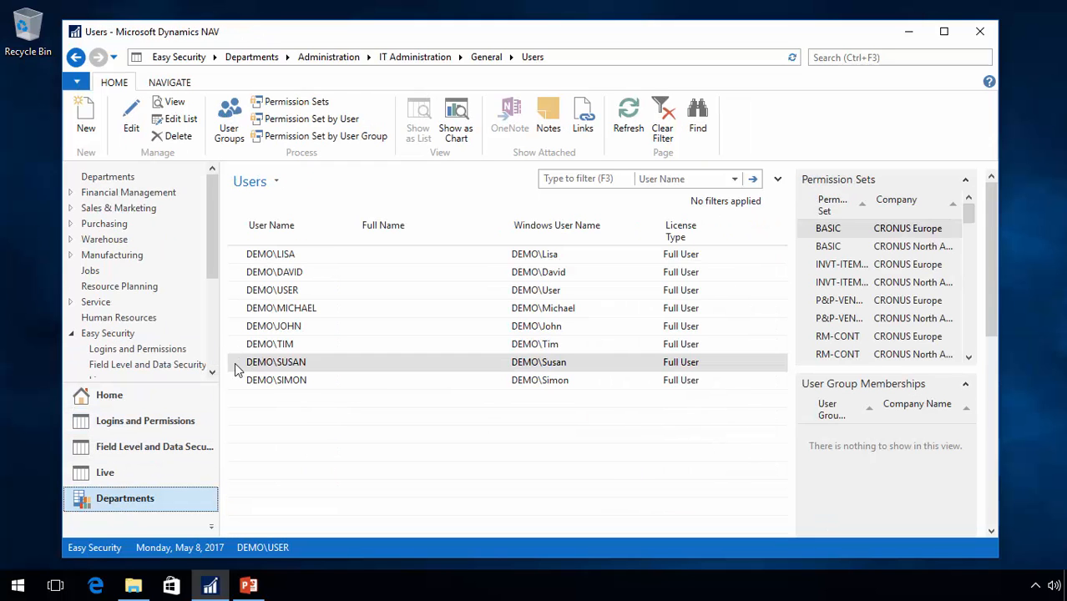
double_click(250, 363)
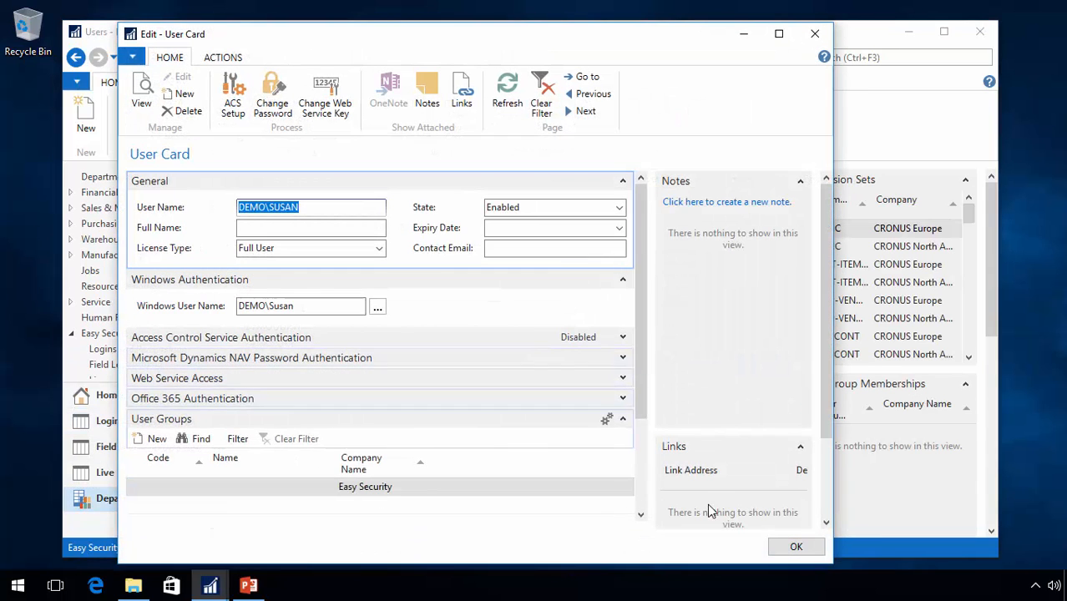
scroll(635, 507, "down", 3)
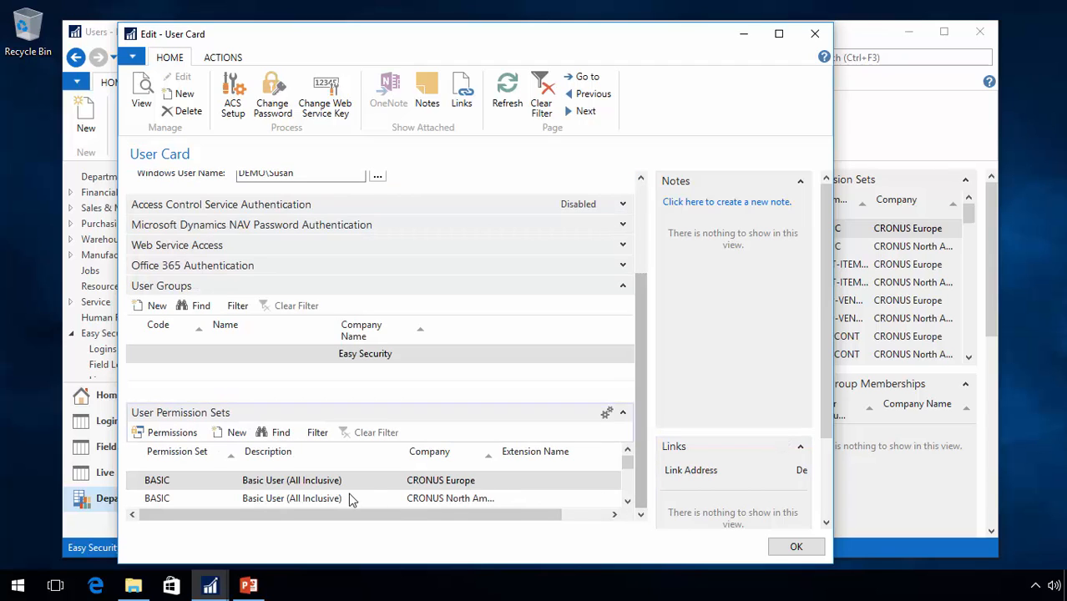
scroll(251, 497, "down", 1)
scroll(225, 498, "down", 6)
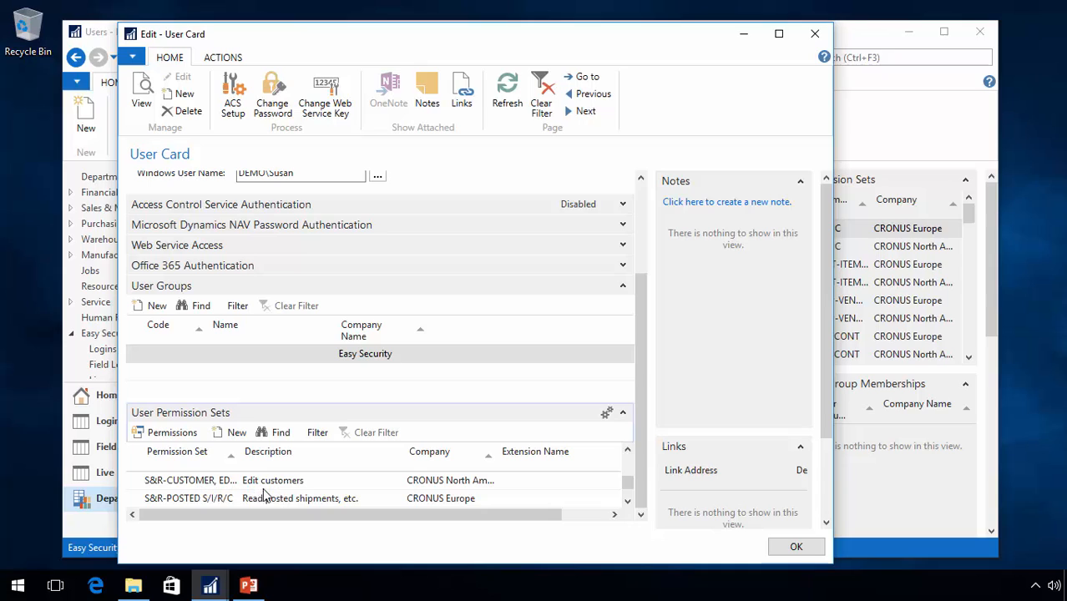
scroll(266, 489, "up", 1)
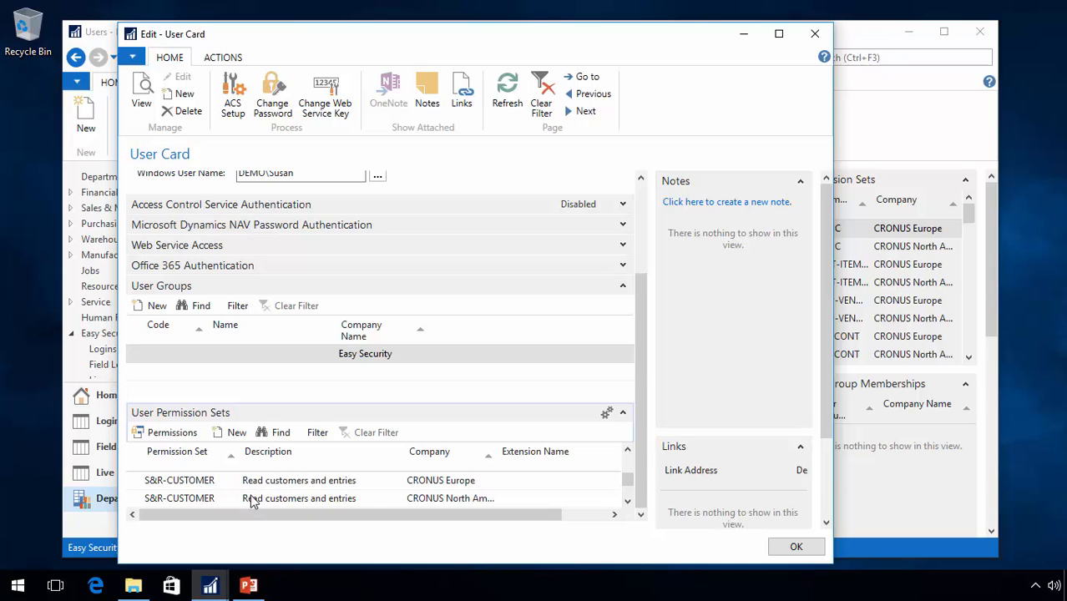
scroll(251, 501, "down", 1)
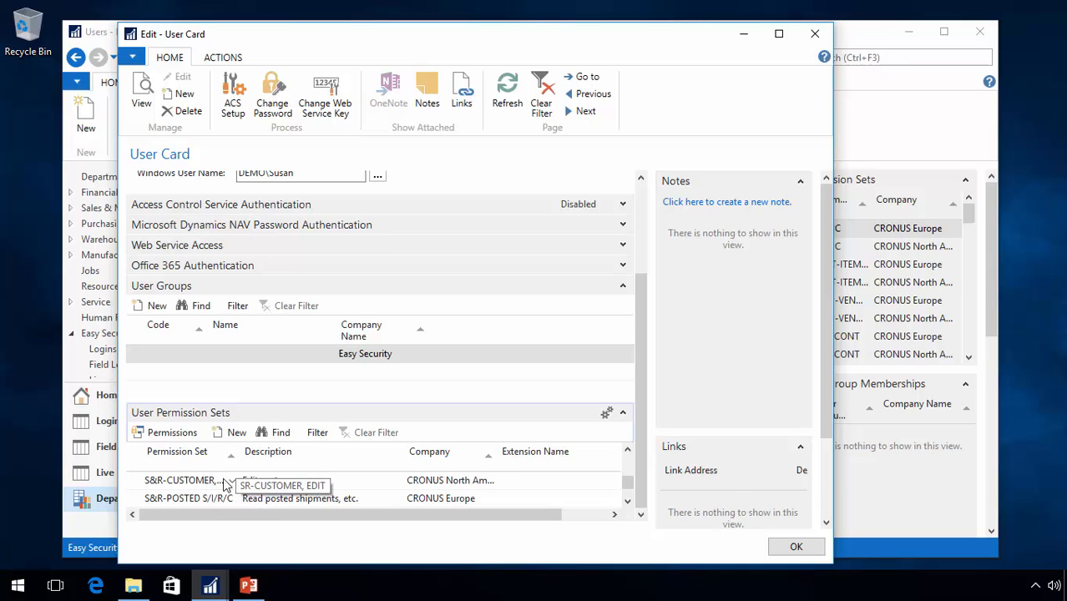
scroll(269, 488, "down", 3)
scroll(270, 488, "up", 5)
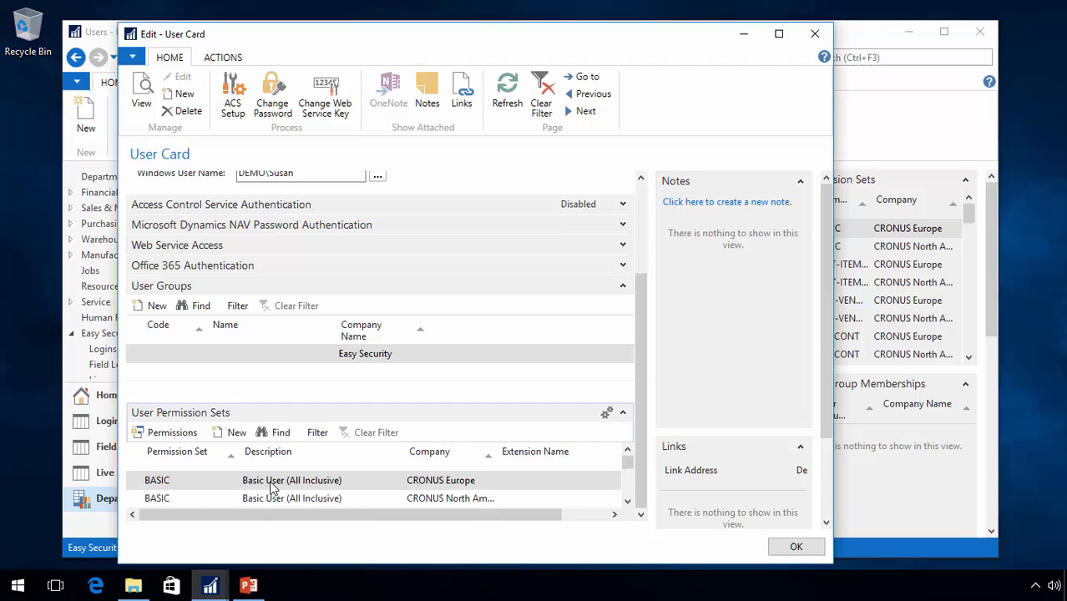
key("Escape")
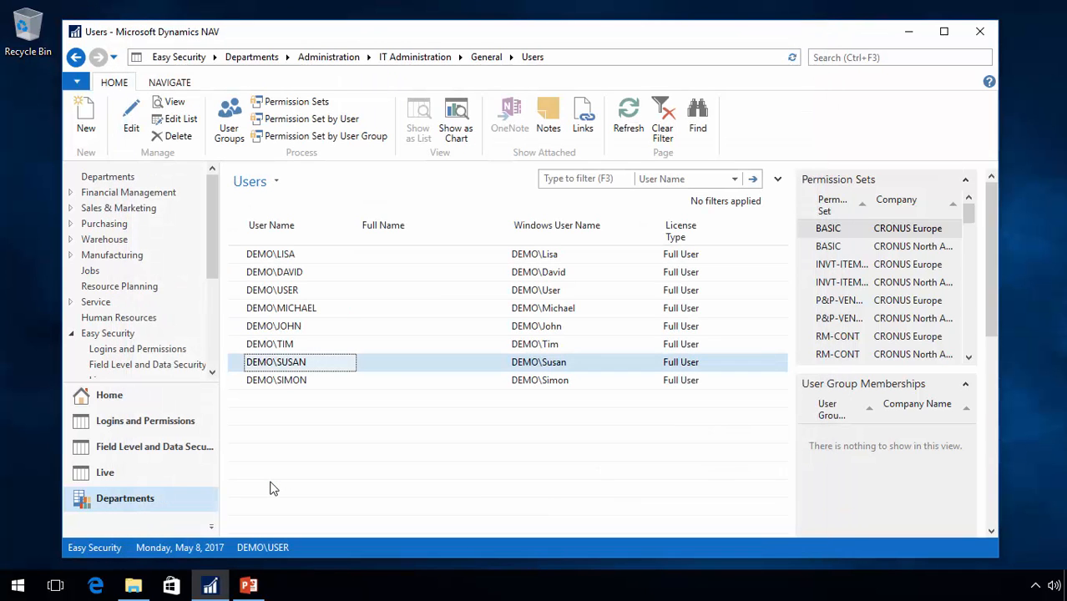
Return to the Restore Points list and view the objects stored in restore point RSP00020.
left_click(115, 423)
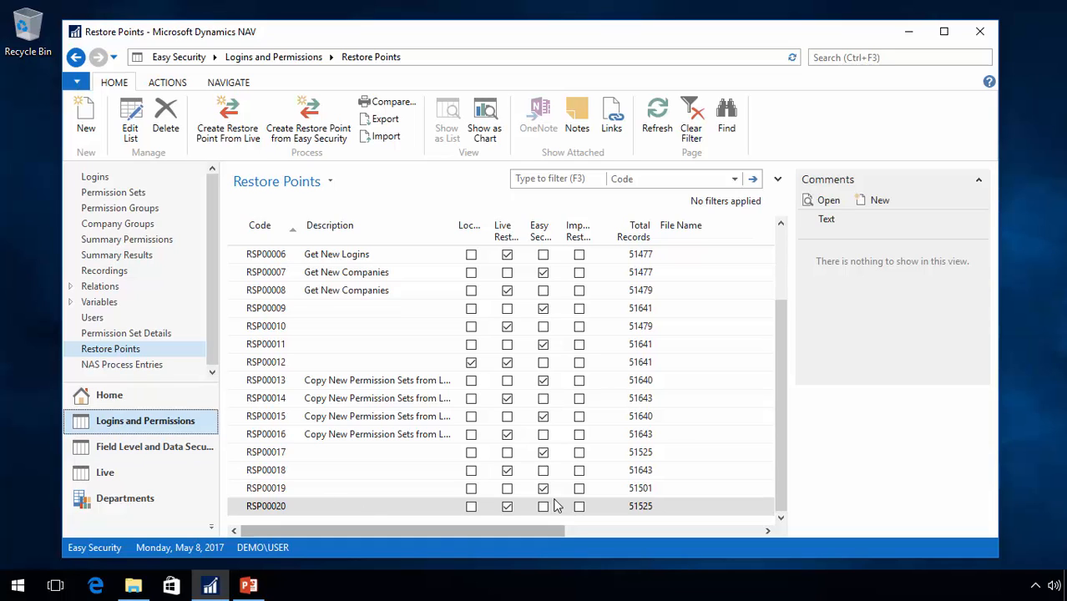
left_click(222, 84)
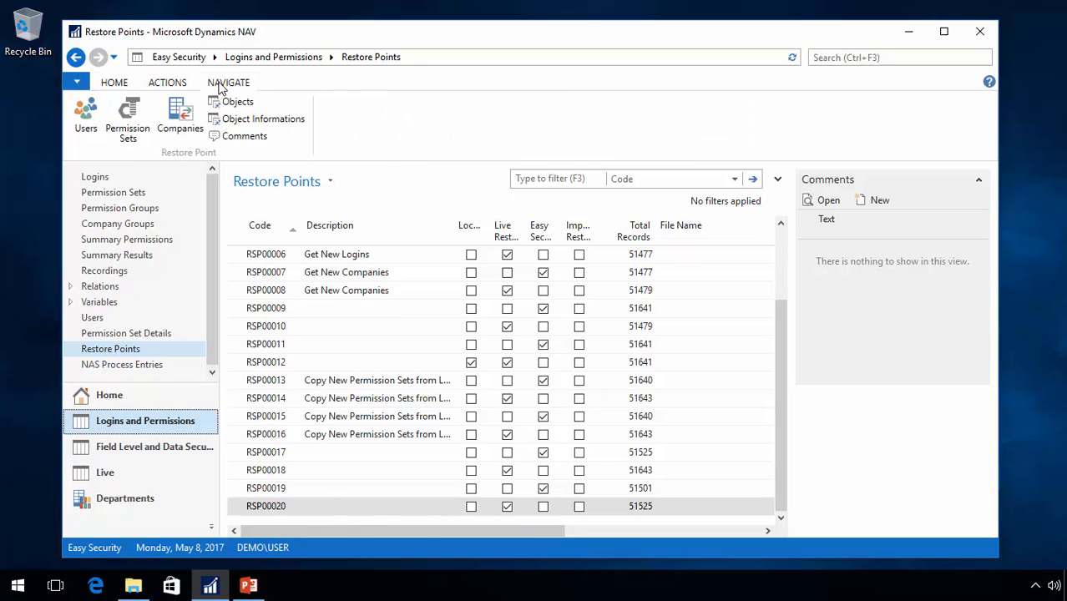
left_click(236, 104)
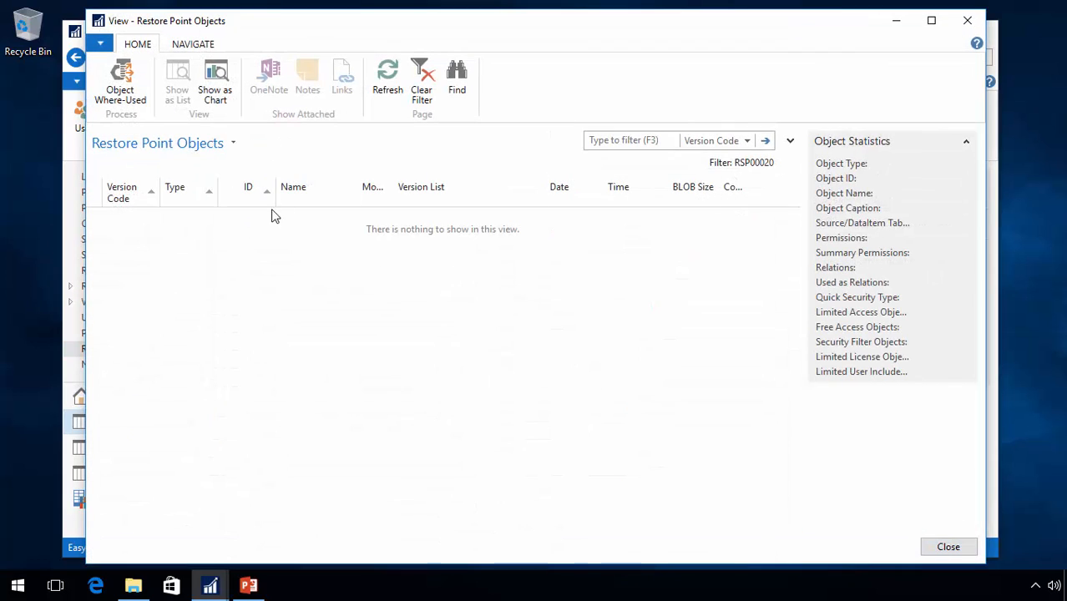
key("Escape")
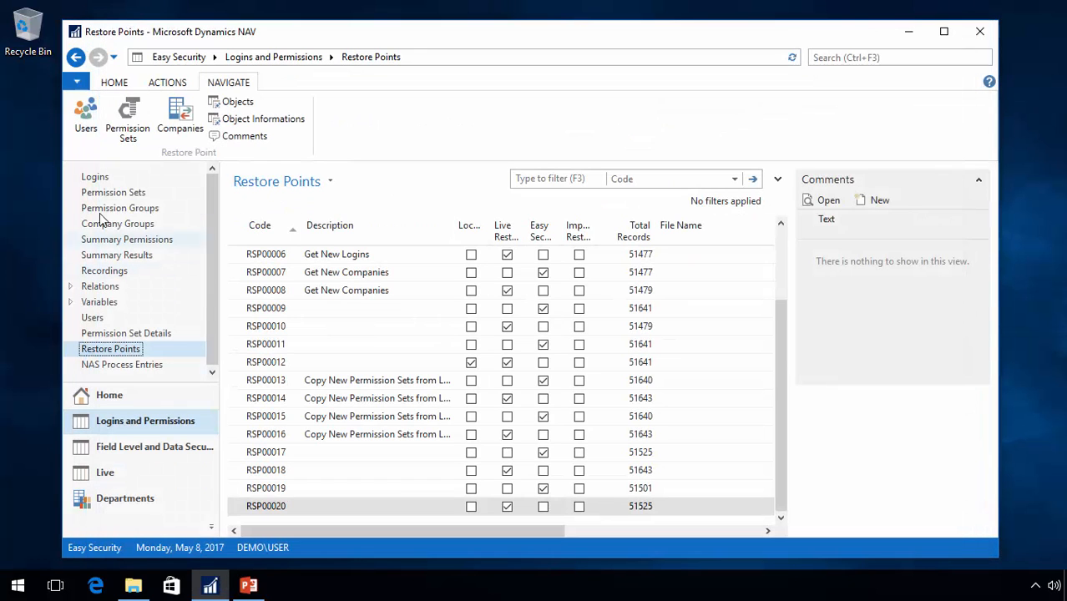
Enable Include Objects in Restore Point in the Security Setup and close the setup window.
left_click(106, 398)
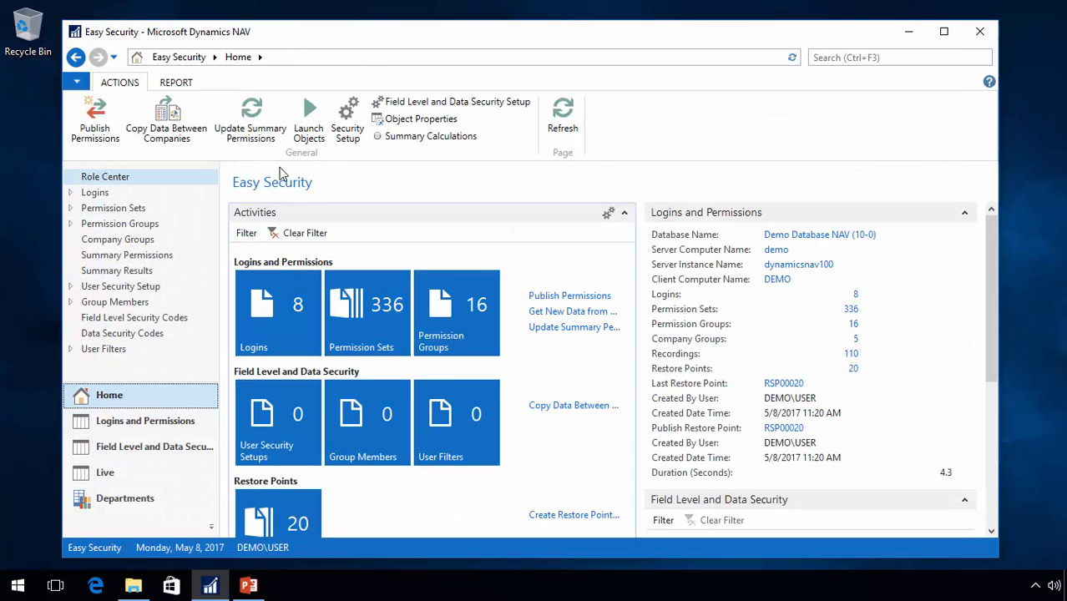
left_click(345, 118)
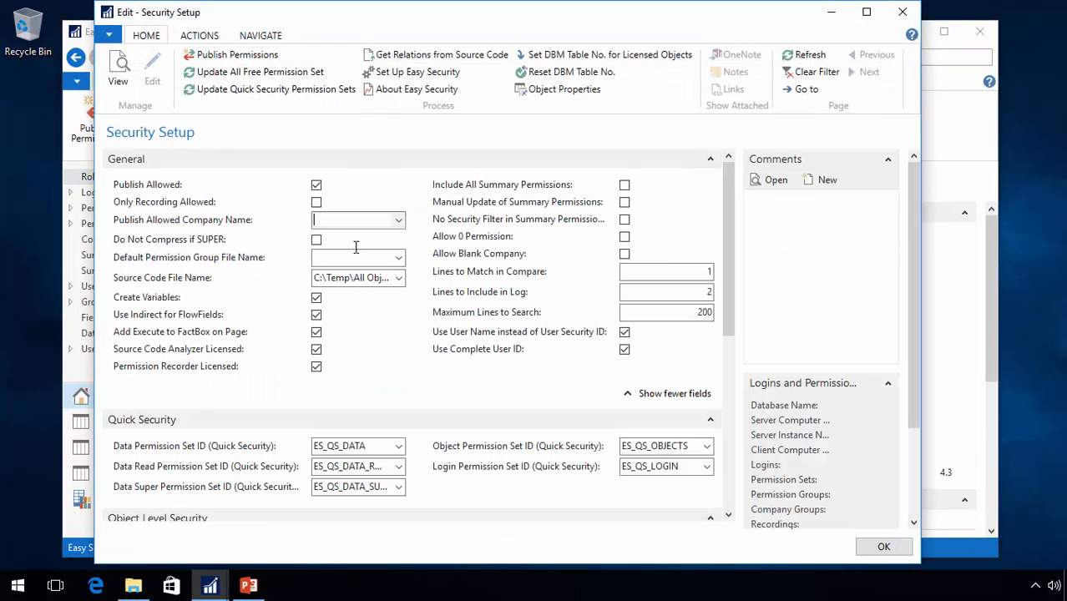
scroll(730, 468, "down", 5)
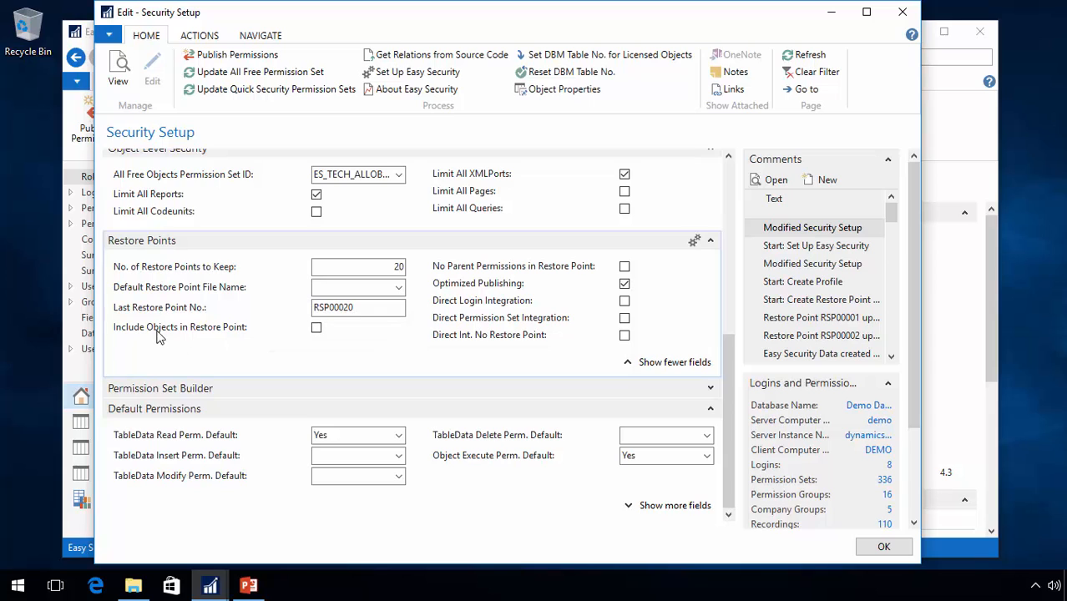
left_click(316, 329)
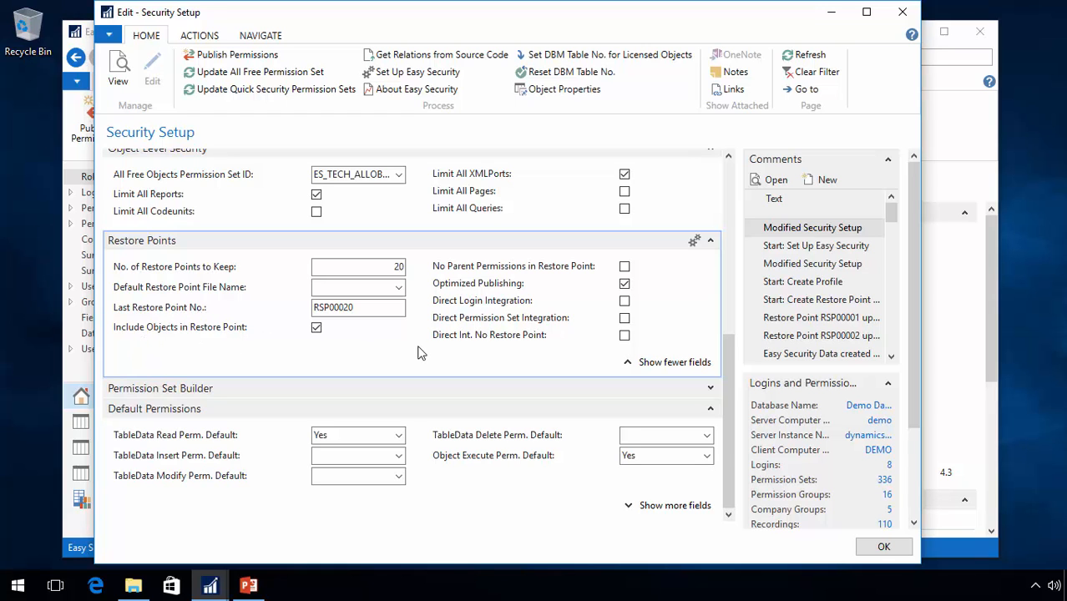
key("Escape")
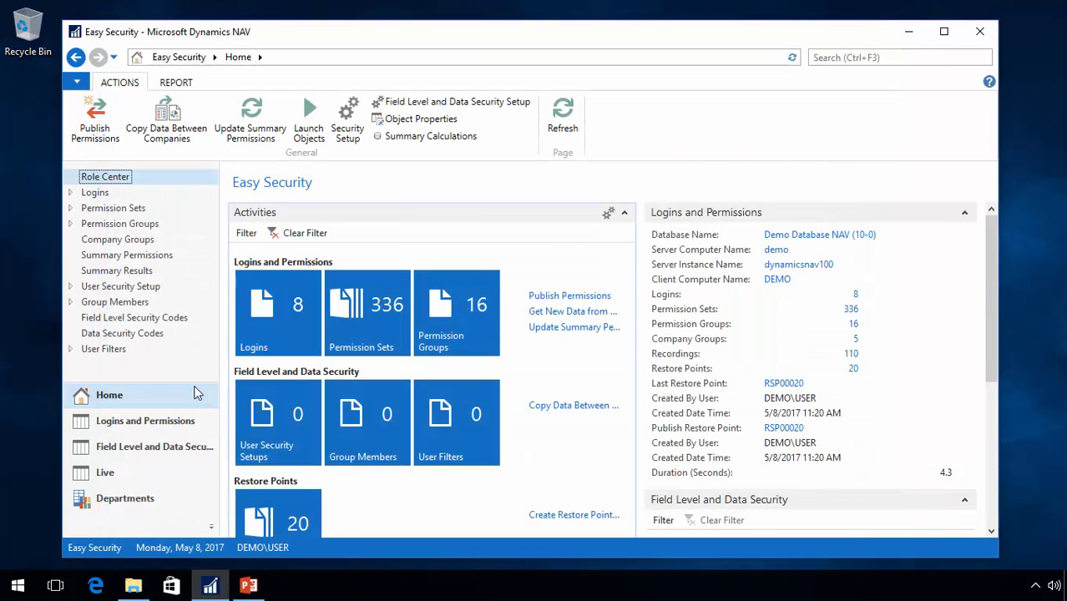
Add a new restore point with the description With Objects and fill it with the data from Live.
left_click(117, 422)
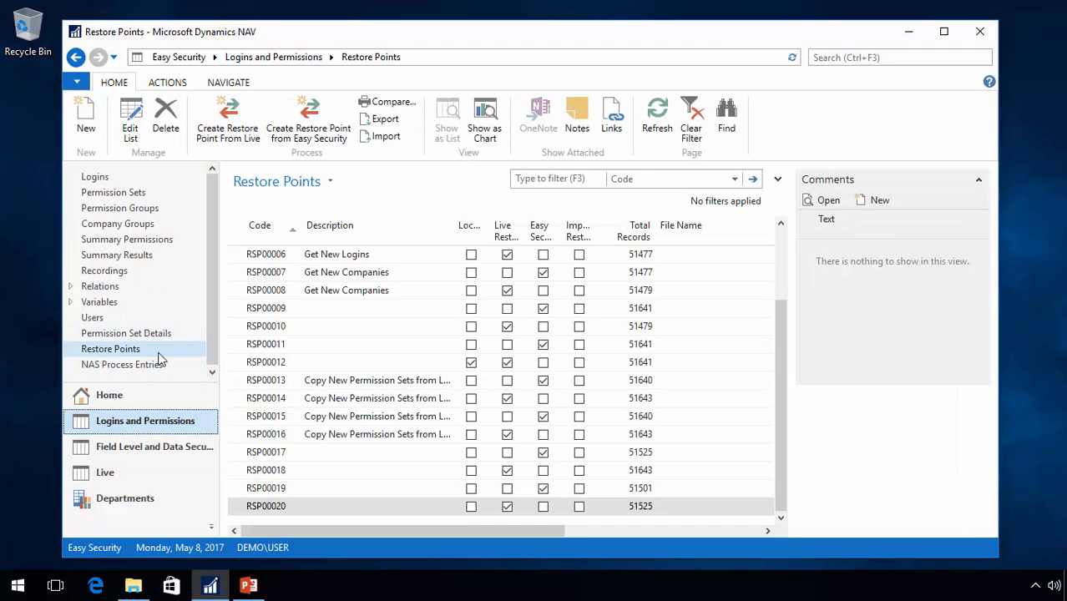
left_click(89, 124)
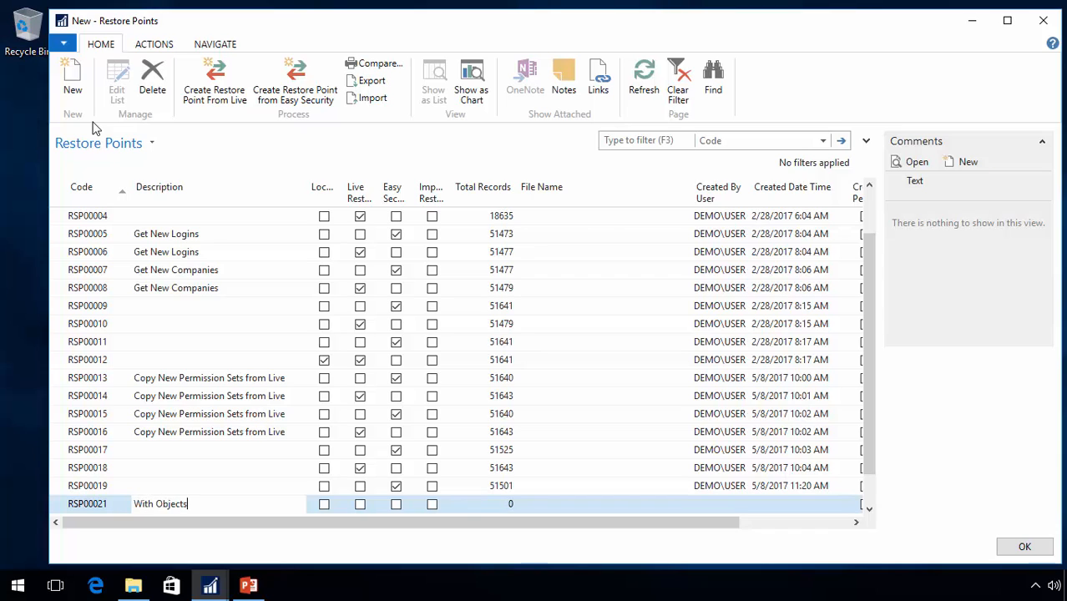
left_click(232, 79)
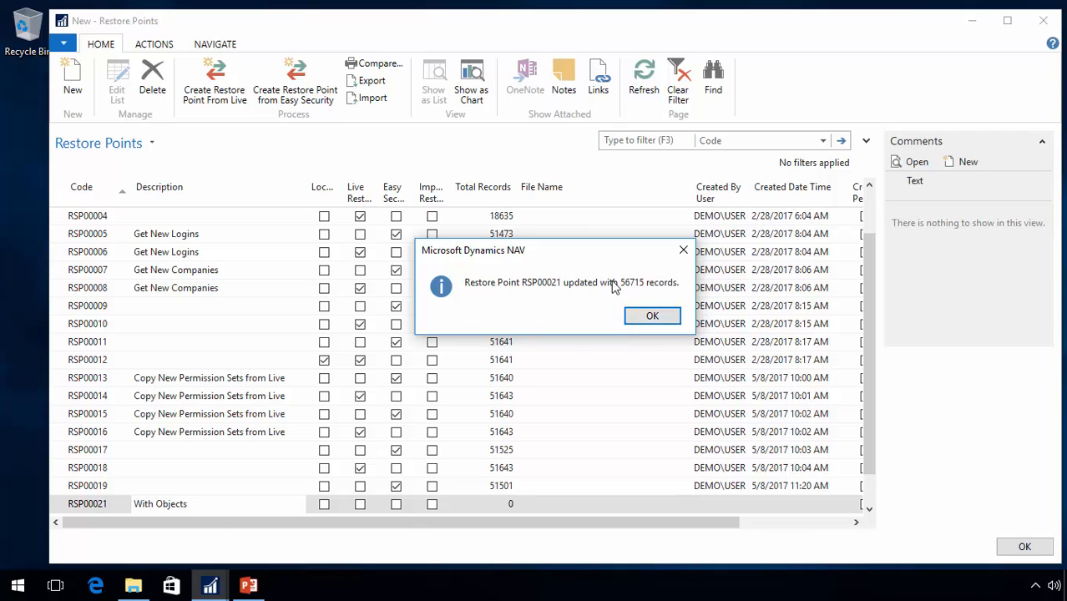
left_click(653, 317)
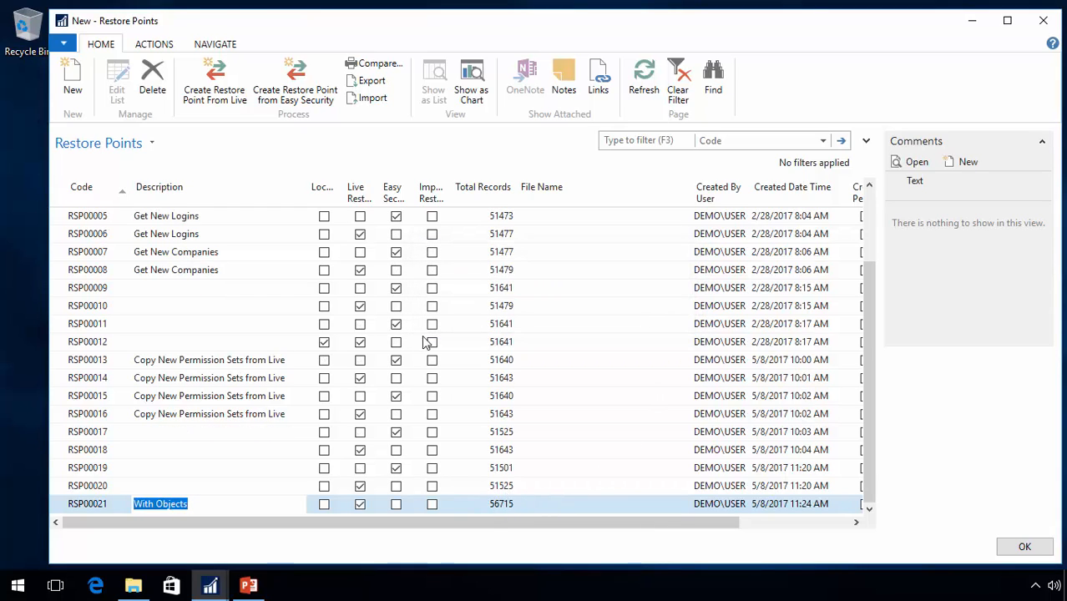
Look through the objects stored in the With Objects restore point, then mark that restore point as locked.
left_click(207, 44)
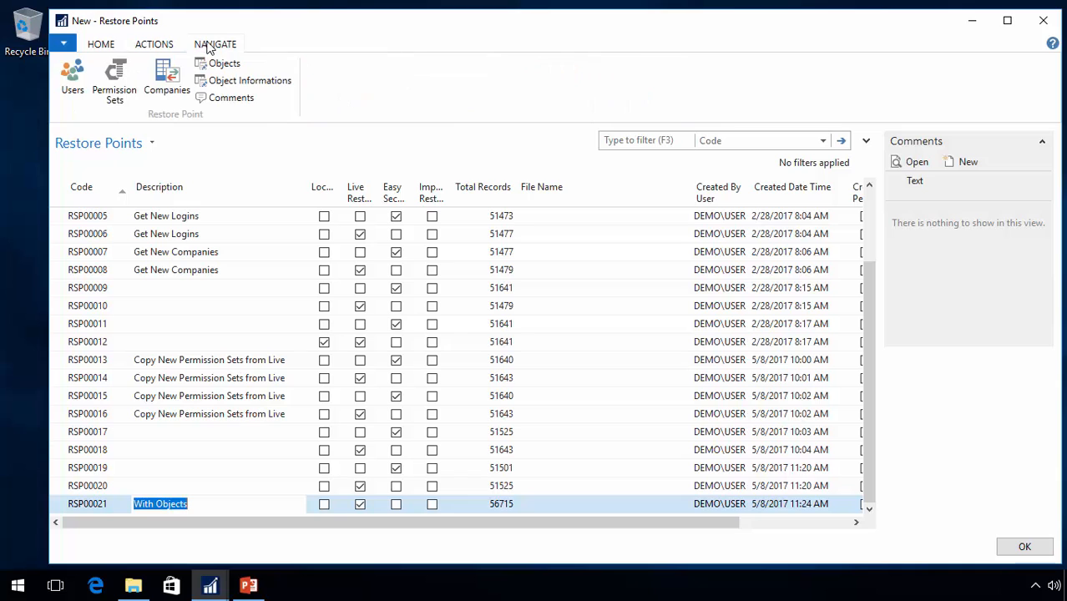
left_click(240, 66)
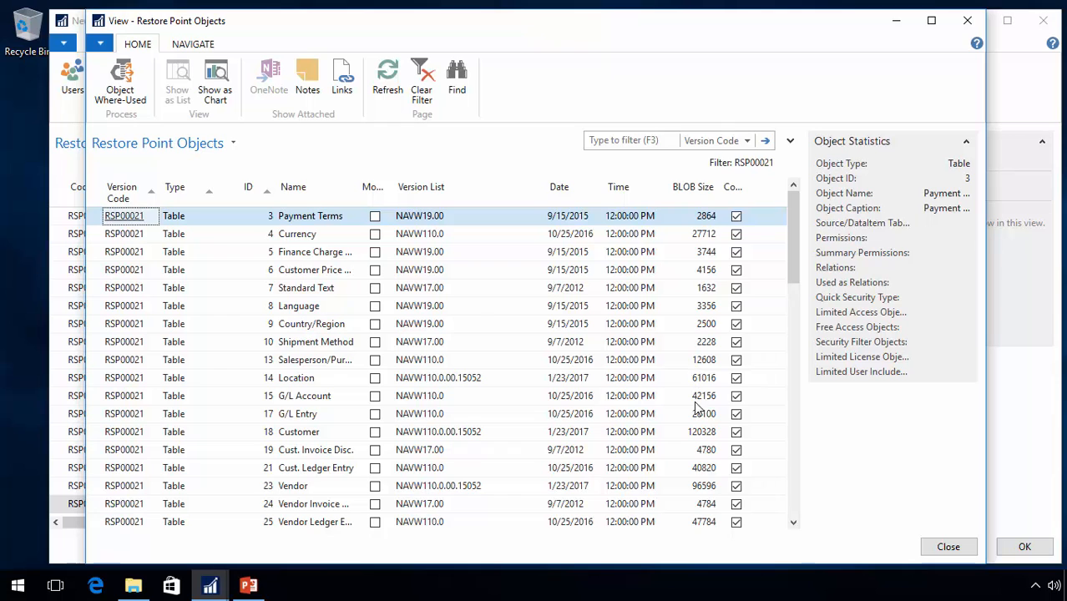
scroll(690, 451, "down", 8)
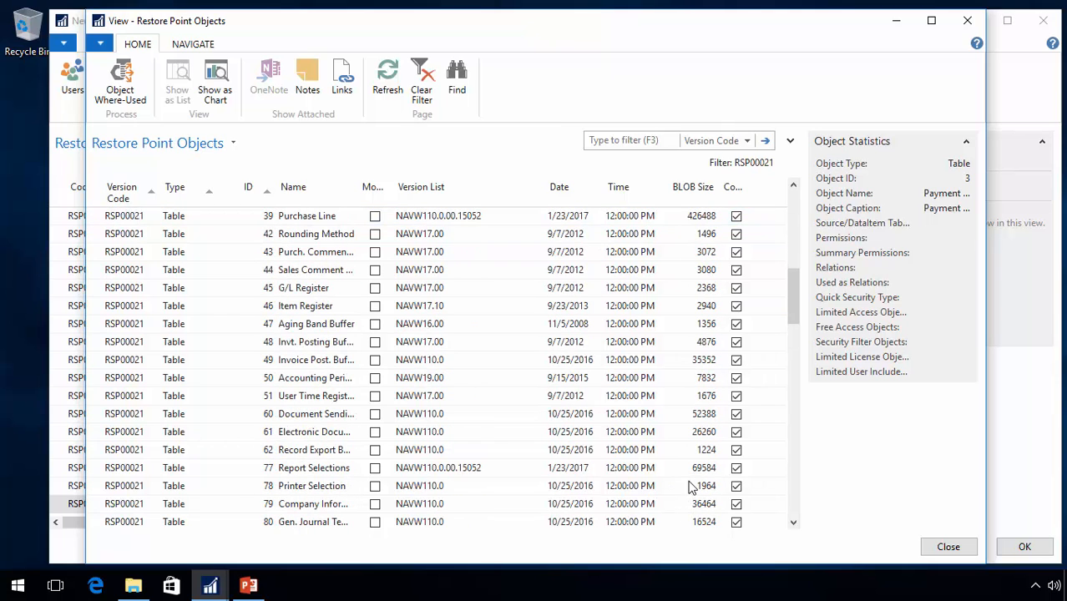
scroll(692, 489, "up", 8)
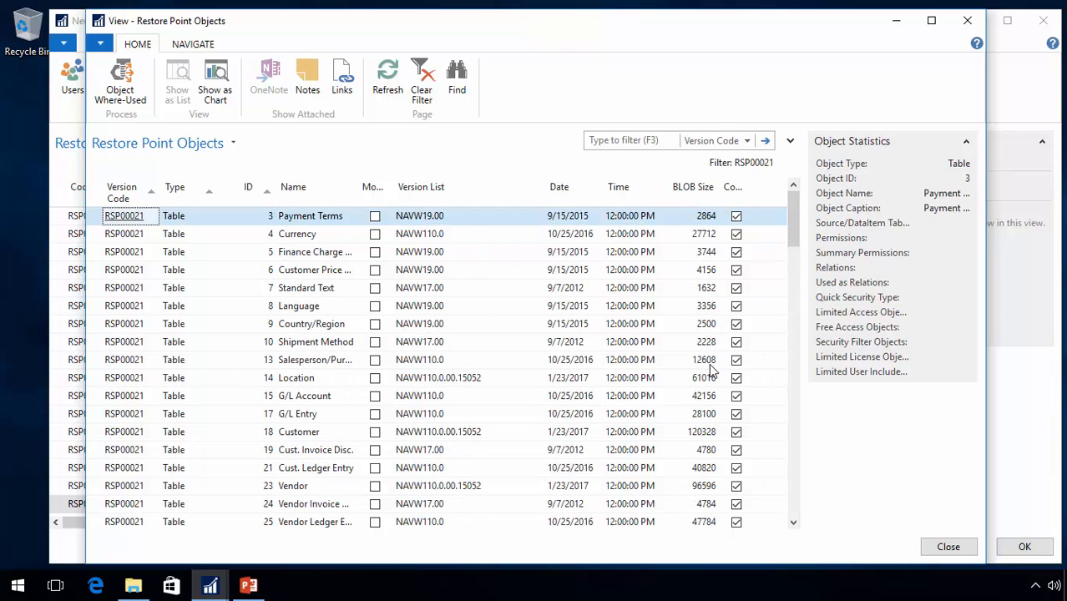
scroll(711, 418, "down", 8)
scroll(635, 432, "up", 8)
key("Escape")
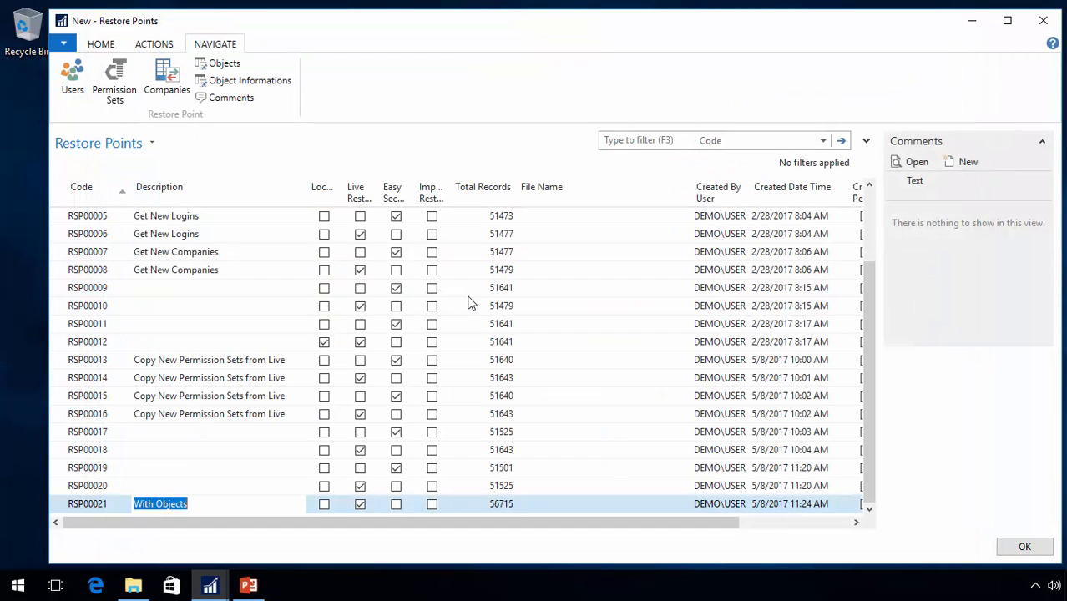
left_click(325, 506)
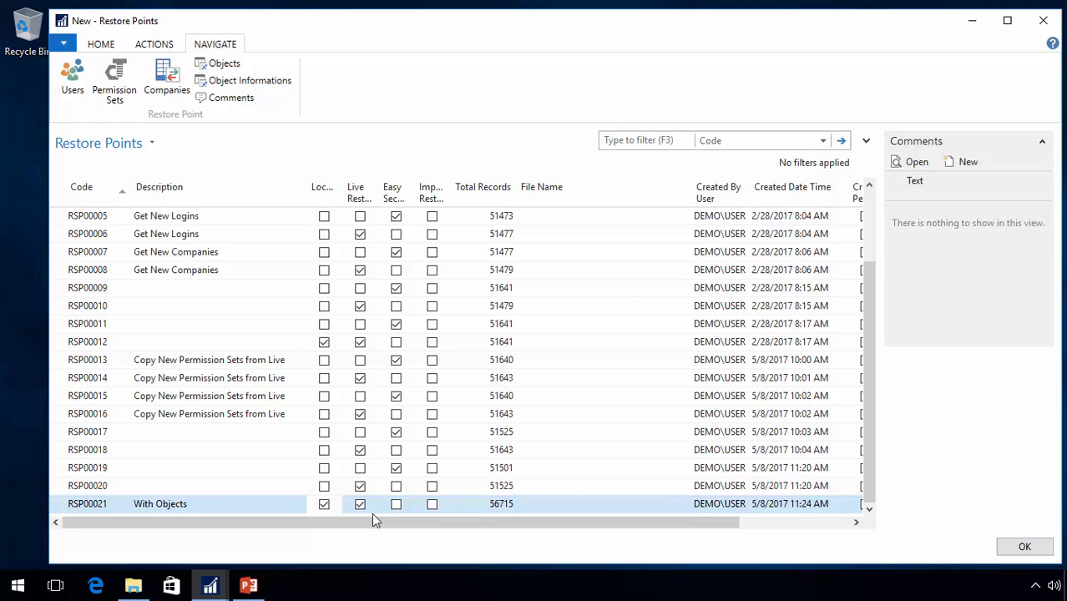
Set up a comparison for the With Objects restore point with Compare, Users and User Access Controls enabled.
left_click(101, 46)
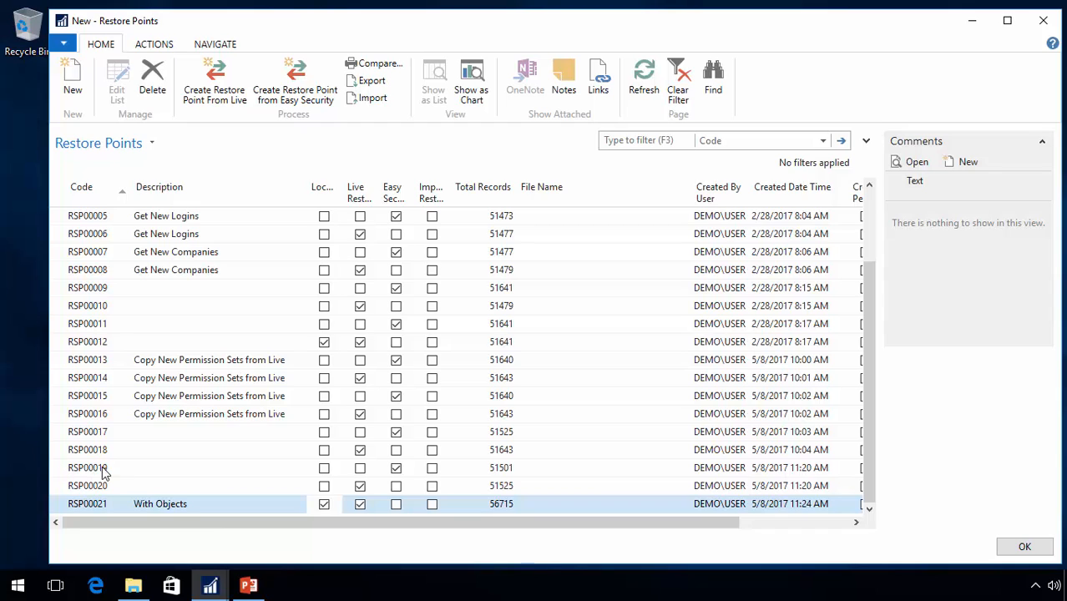
left_click(373, 67)
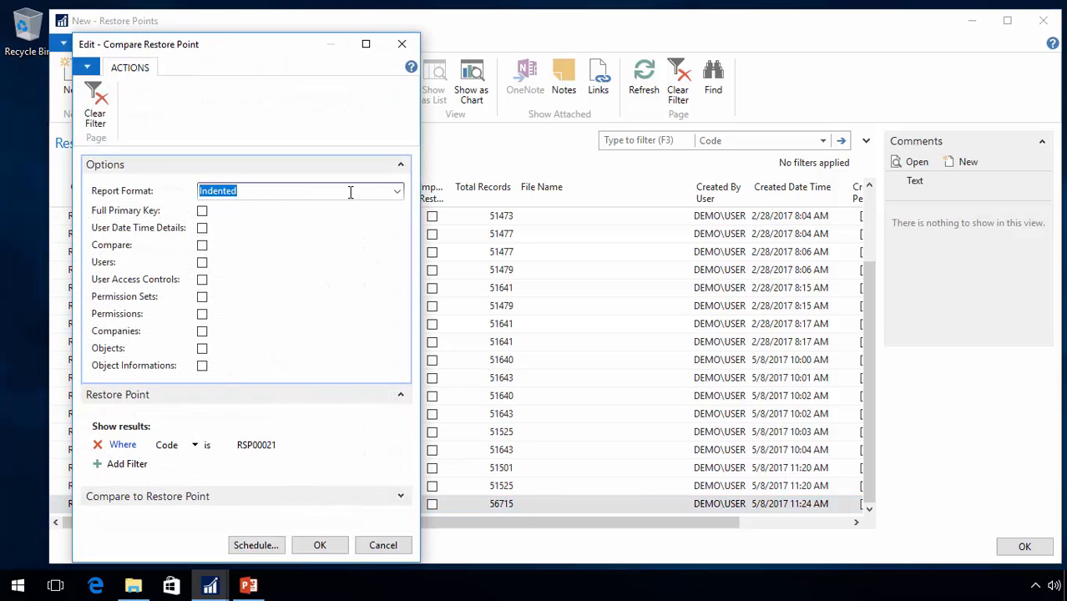
left_click(202, 244)
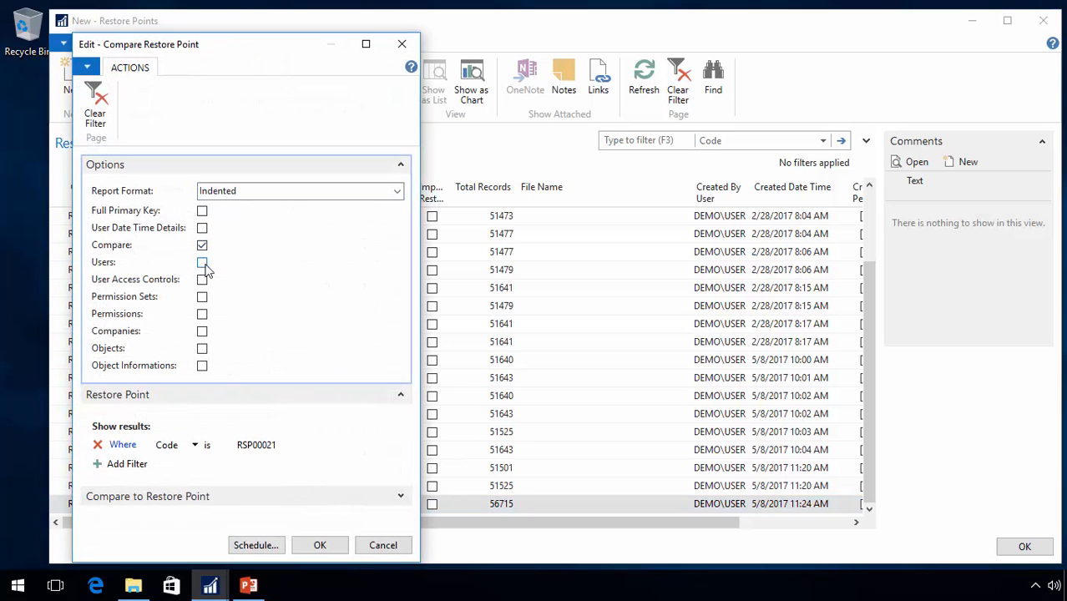
left_click(203, 262)
left_click(202, 280)
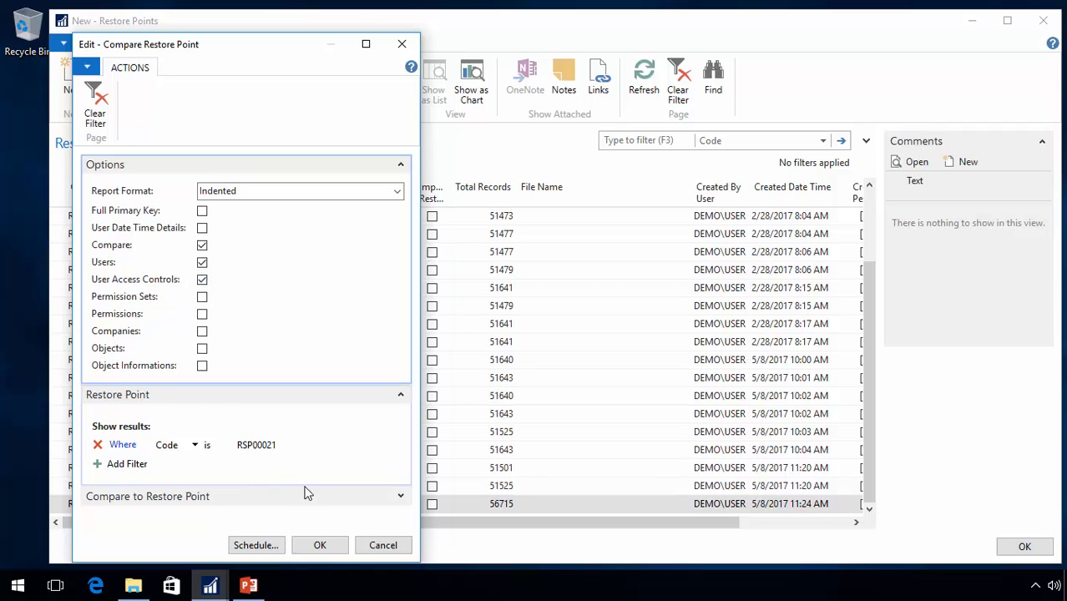
Choose RSP00019 as the restore point to compare to and run the comparison.
left_click(400, 498)
left_click(288, 478)
left_click(340, 482)
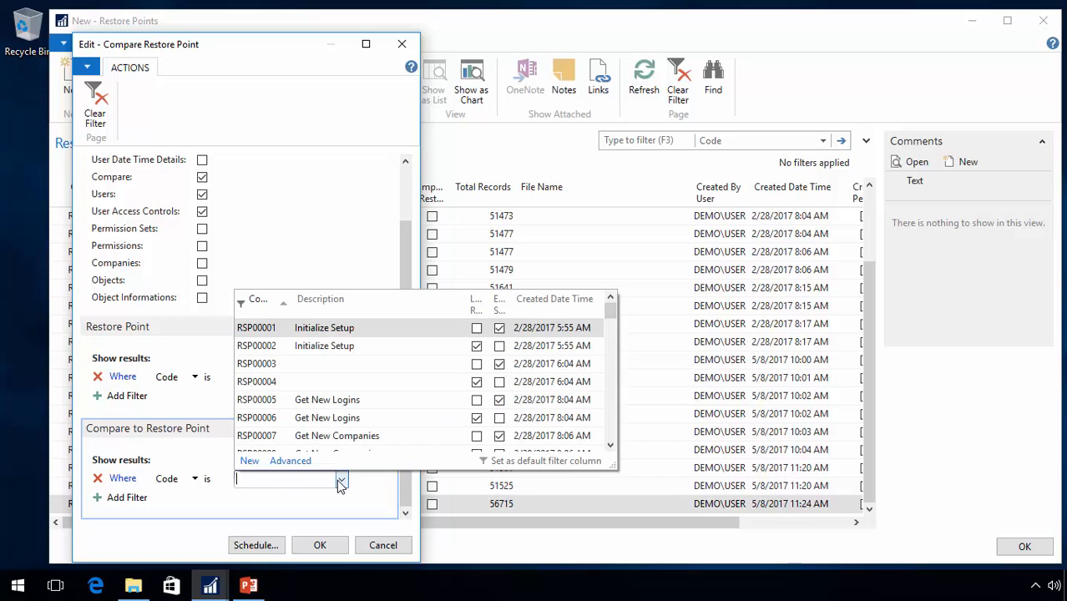
scroll(281, 441, "down", 5)
left_click(259, 400)
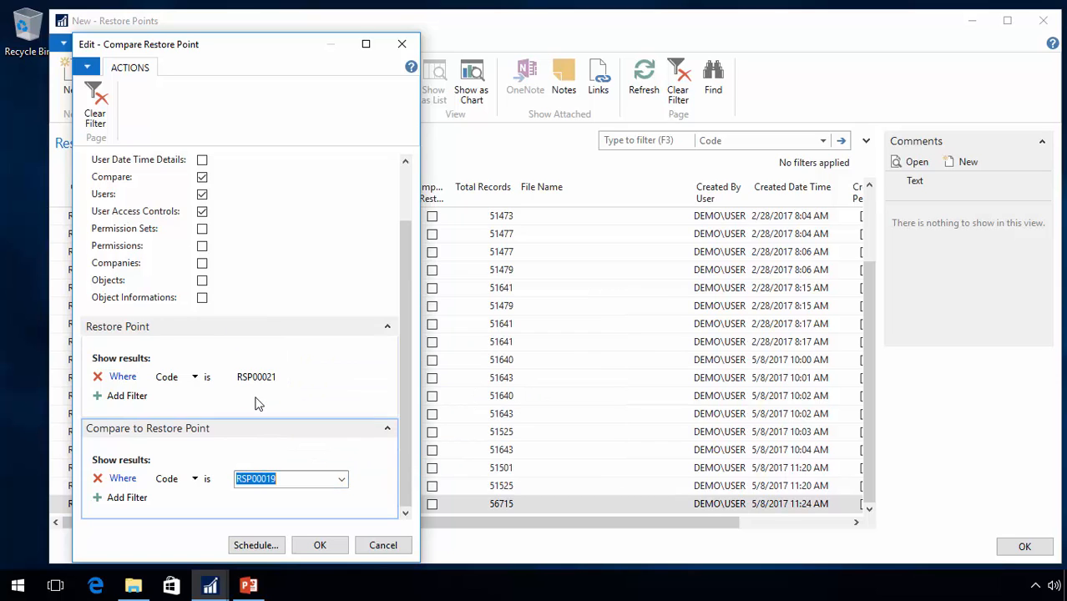
left_click(315, 547)
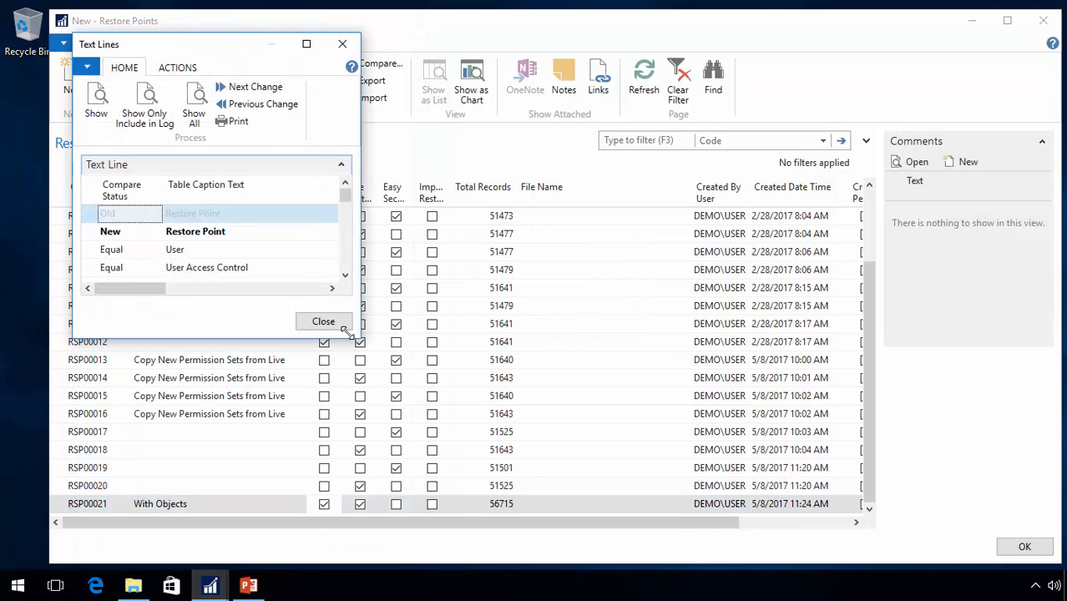
Enlarge the comparison results window, widen the Primary Key Text column and examine the compare status of the user access controls.
left_click_drag(354, 333, 976, 514)
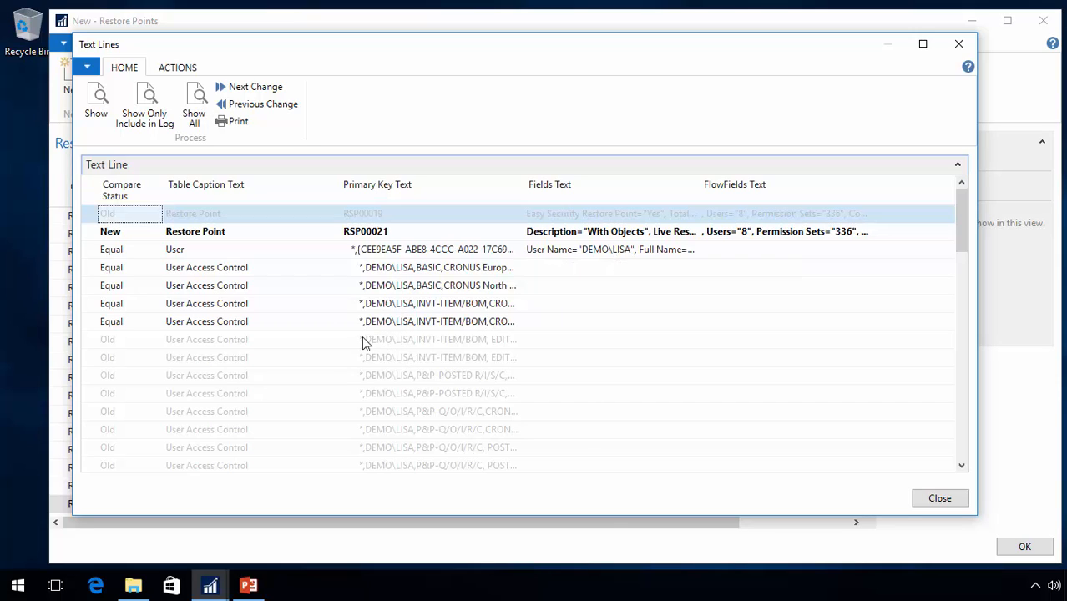
scroll(163, 327, "down", 2)
scroll(184, 279, "up", 2)
scroll(447, 430, "down", 2)
scroll(389, 397, "down", 2)
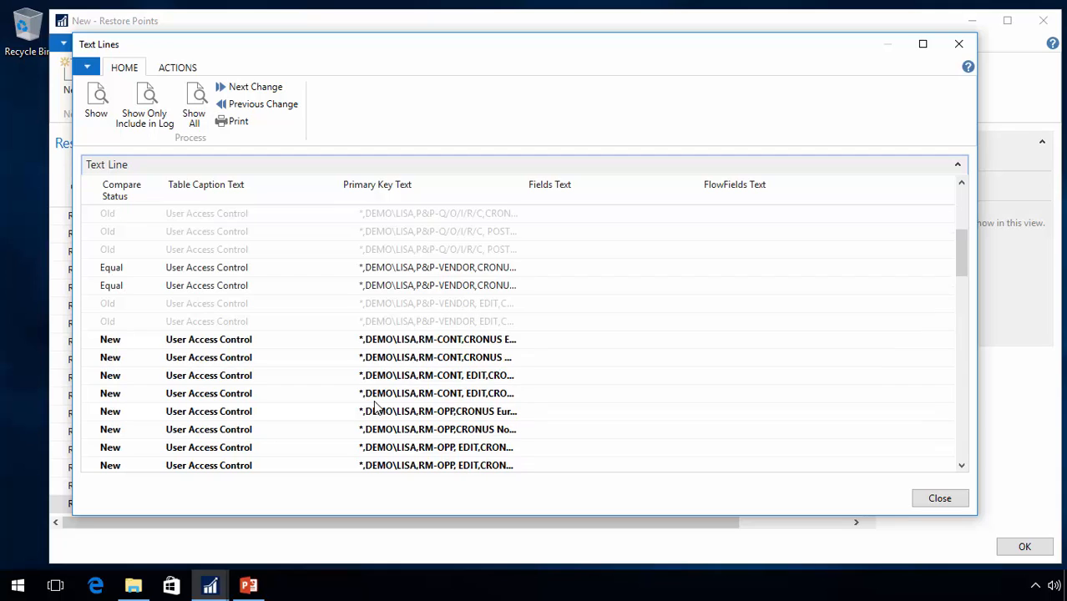
scroll(405, 385, "down", 2)
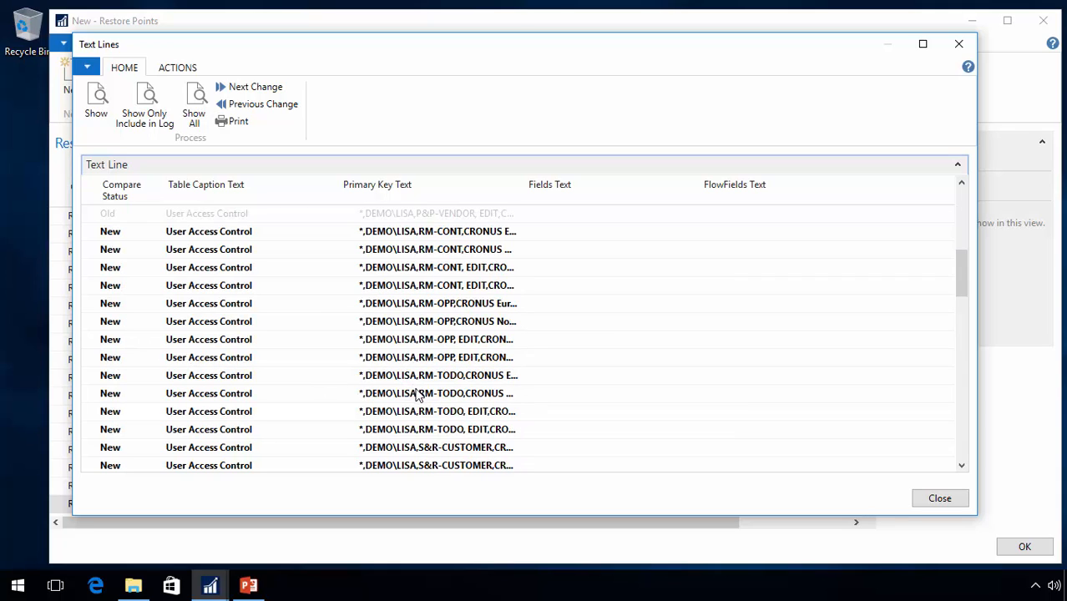
left_click_drag(525, 186, 675, 185)
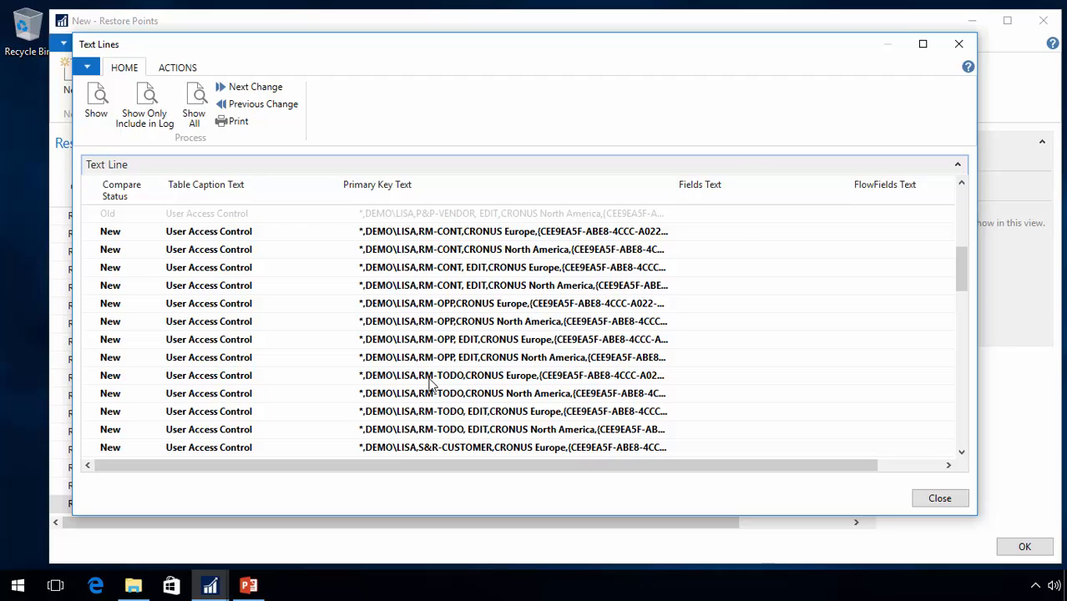
scroll(399, 405, "down", 4)
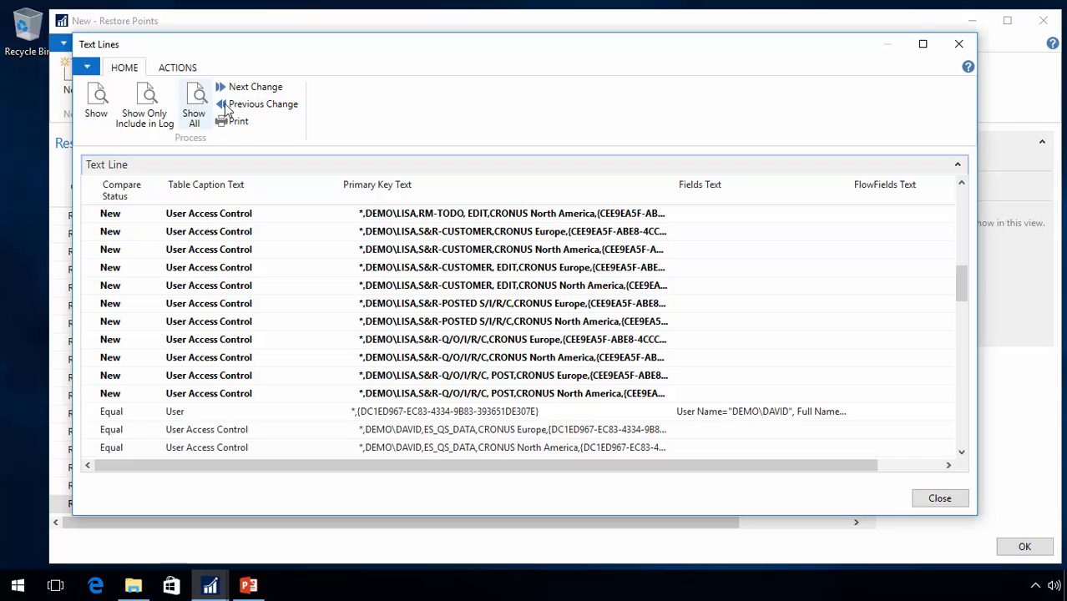
scroll(246, 289, "down", 8)
scroll(237, 338, "down", 12)
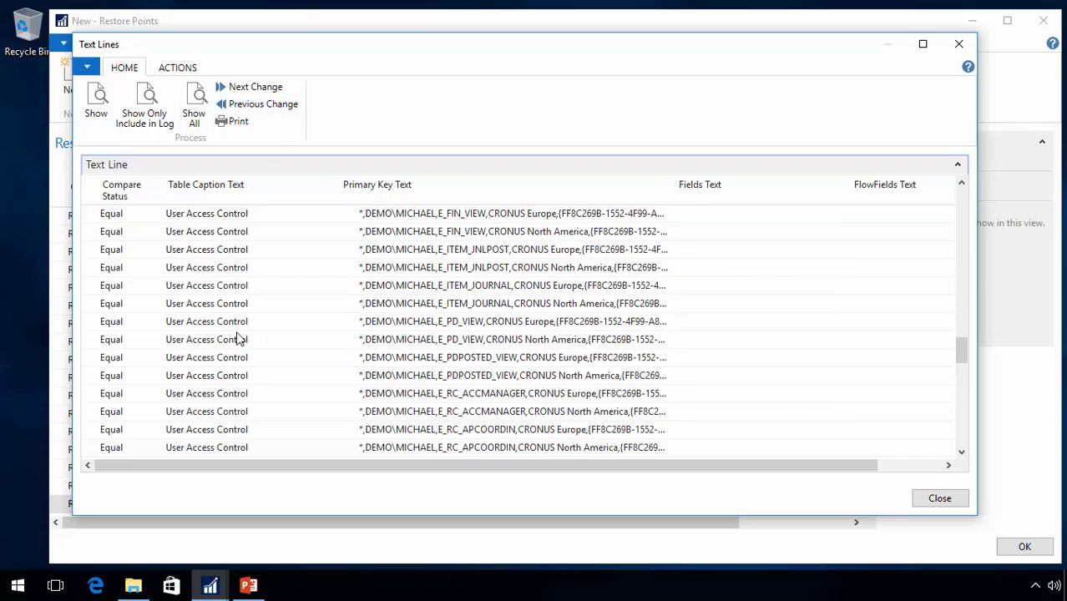
scroll(237, 338, "up", 10)
Limit the comparison results to lines included in the log, examine each user's changed access controls and close the results.
left_click(144, 102)
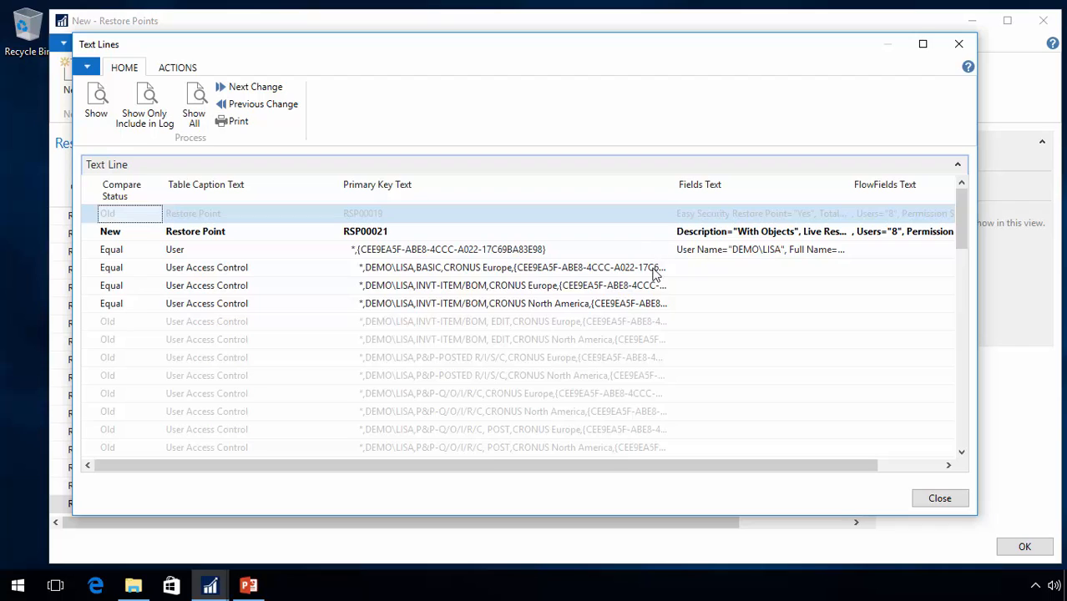
scroll(417, 334, "down", 15)
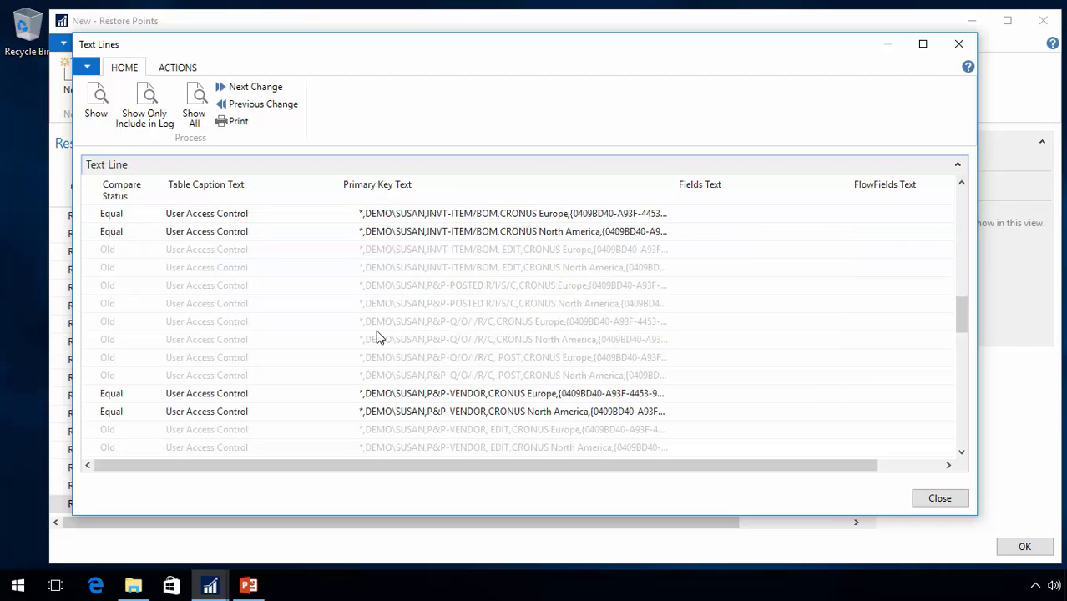
scroll(360, 342, "down", 10)
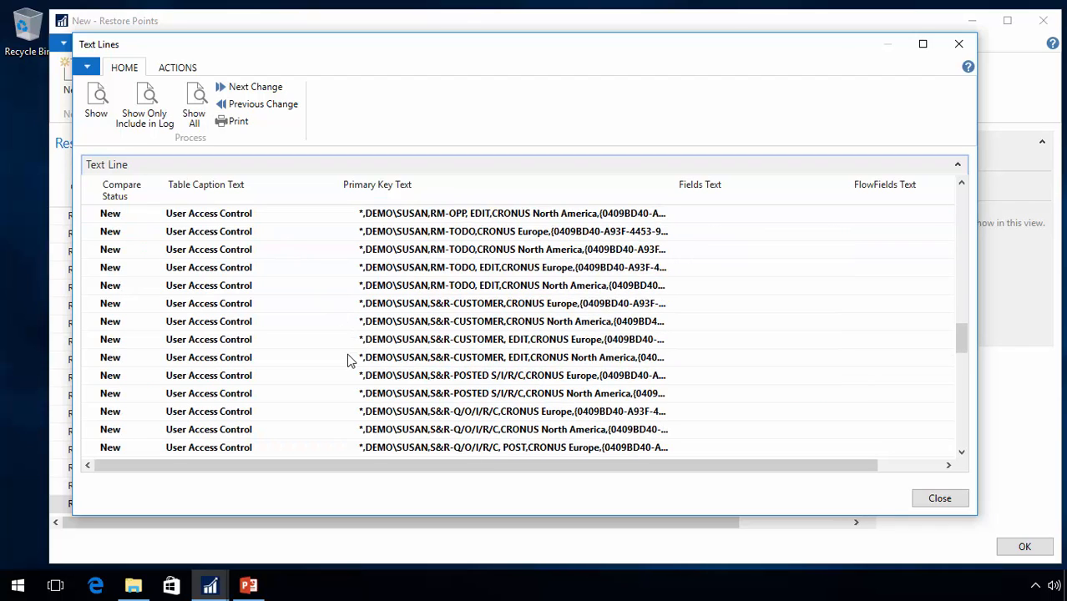
scroll(369, 381, "down", 1)
scroll(400, 342, "up", 6)
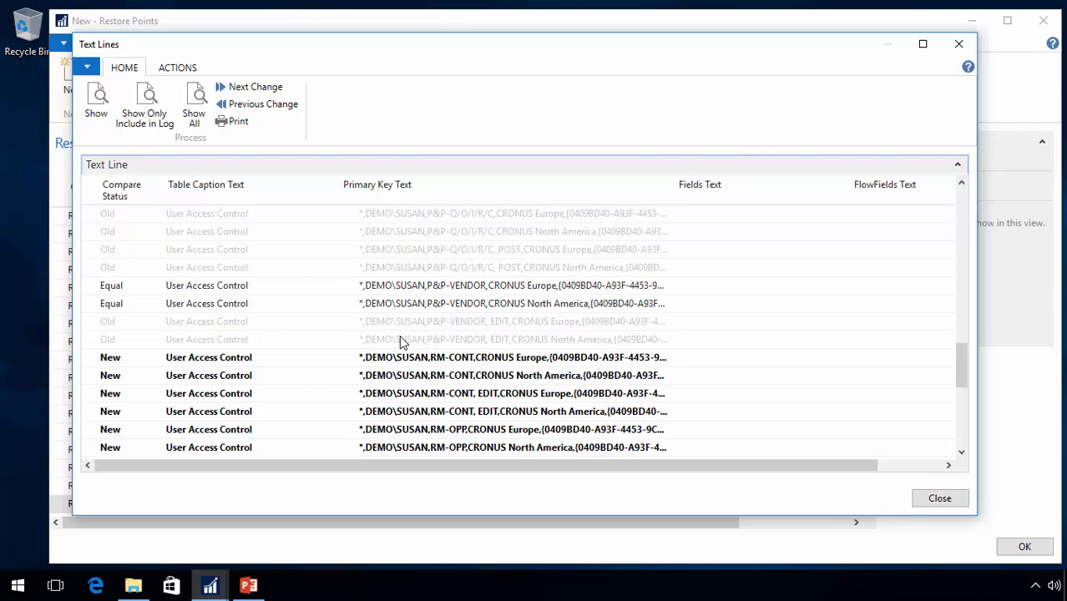
scroll(397, 367, "up", 4)
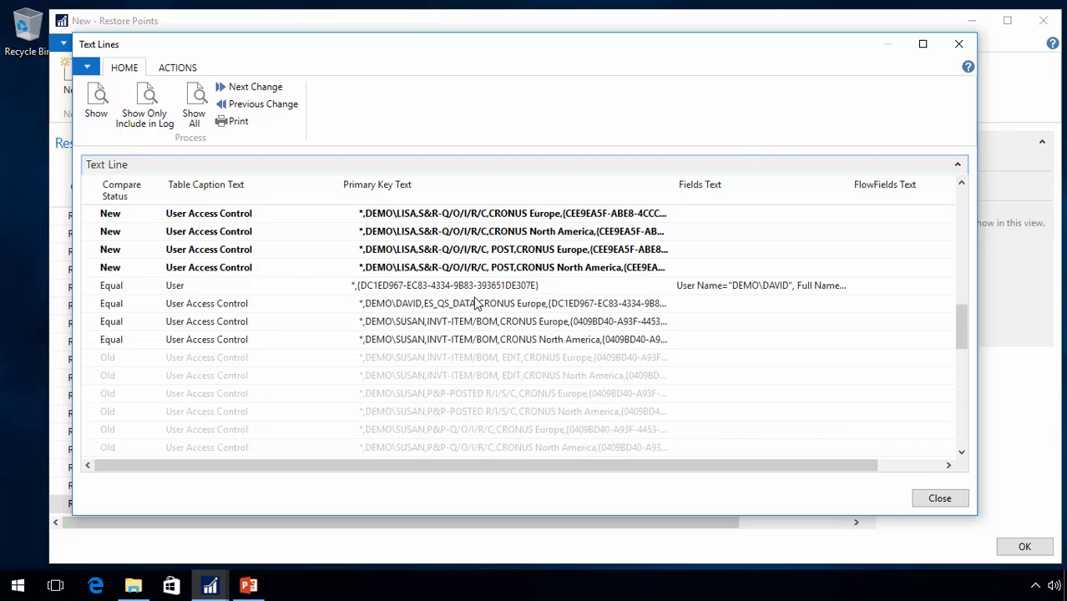
scroll(453, 362, "down", 7)
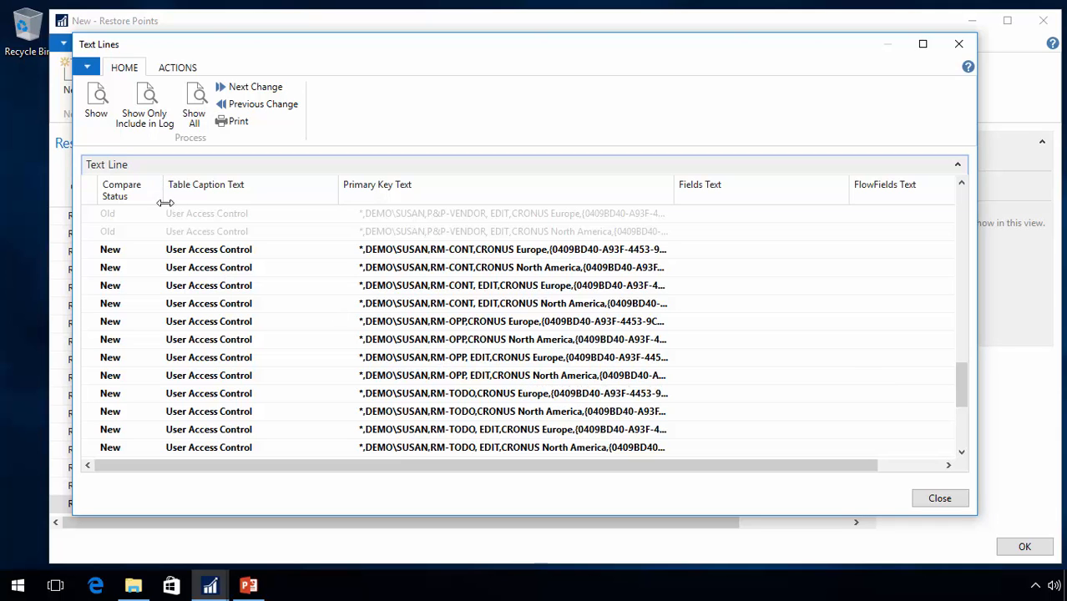
key("Escape")
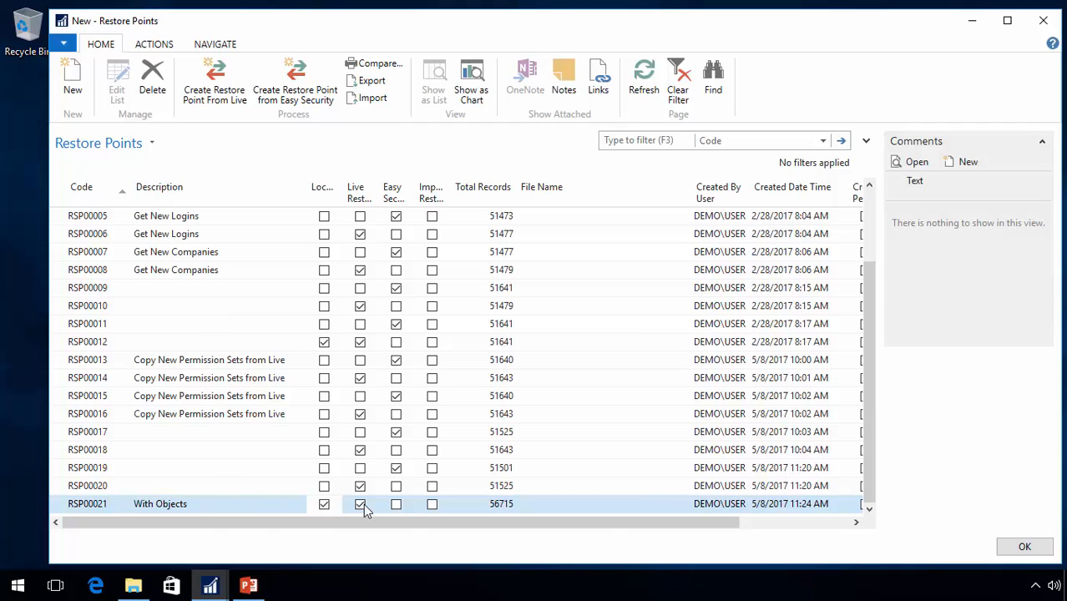
Set up another comparison for the With Objects restore point with User Access Controls excluded, keeping Compare and Users enabled.
scroll(236, 275, "up", 2)
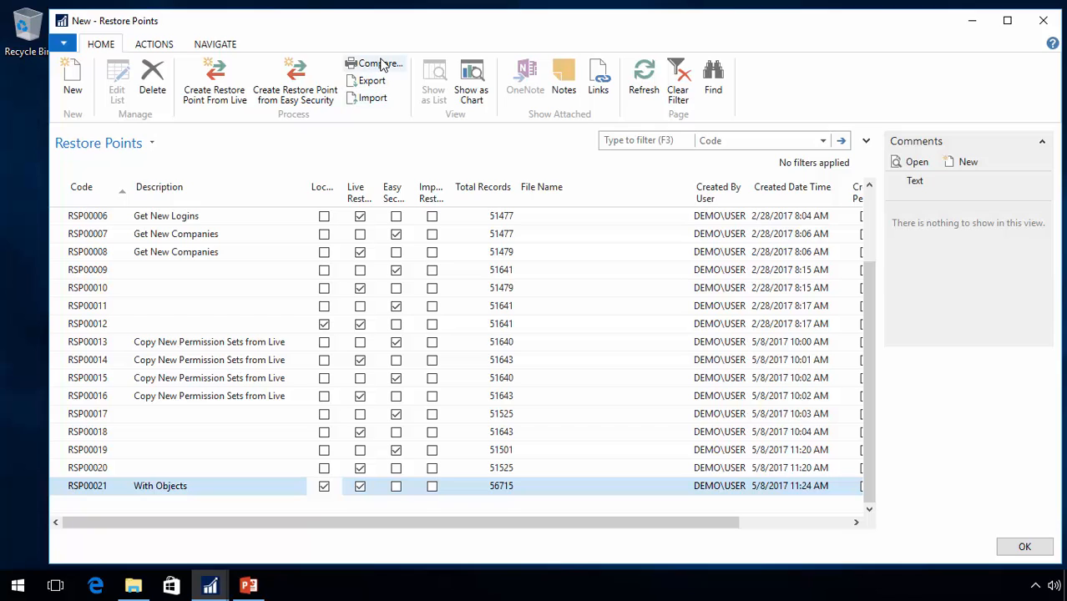
left_click(377, 63)
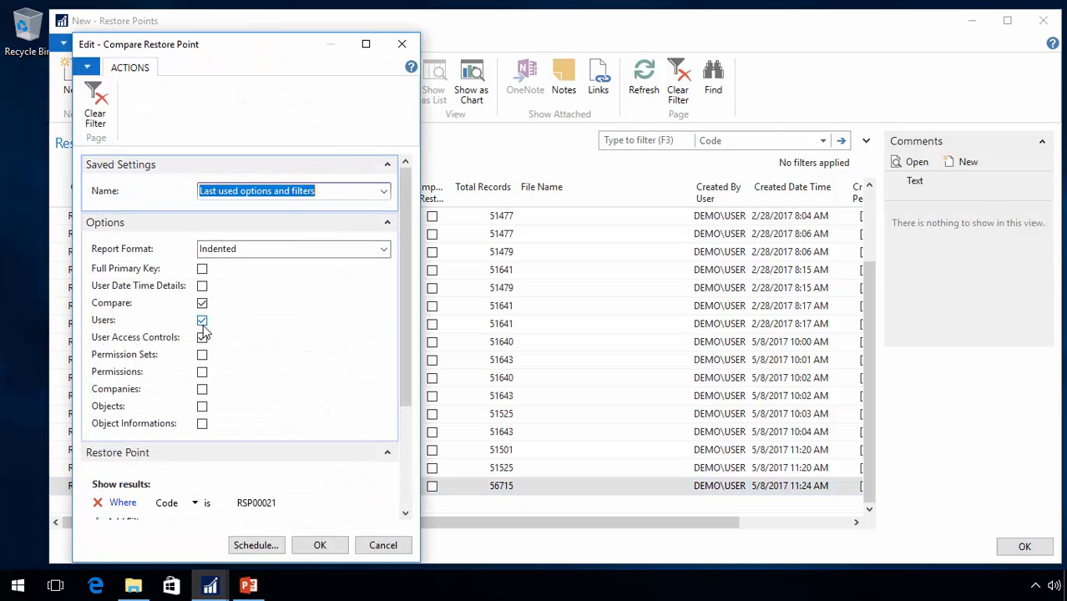
left_click(201, 337)
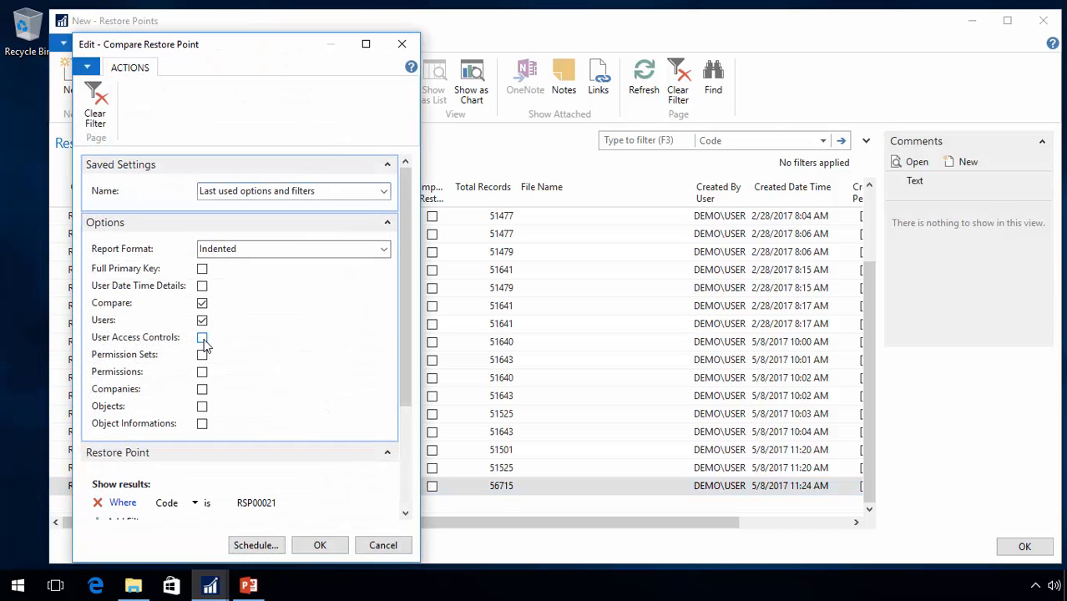
Choose RSP00002 as the restore point to compare to, run the comparison, examine the users' compare status and close the results.
scroll(229, 338, "down", 3)
left_click(300, 466)
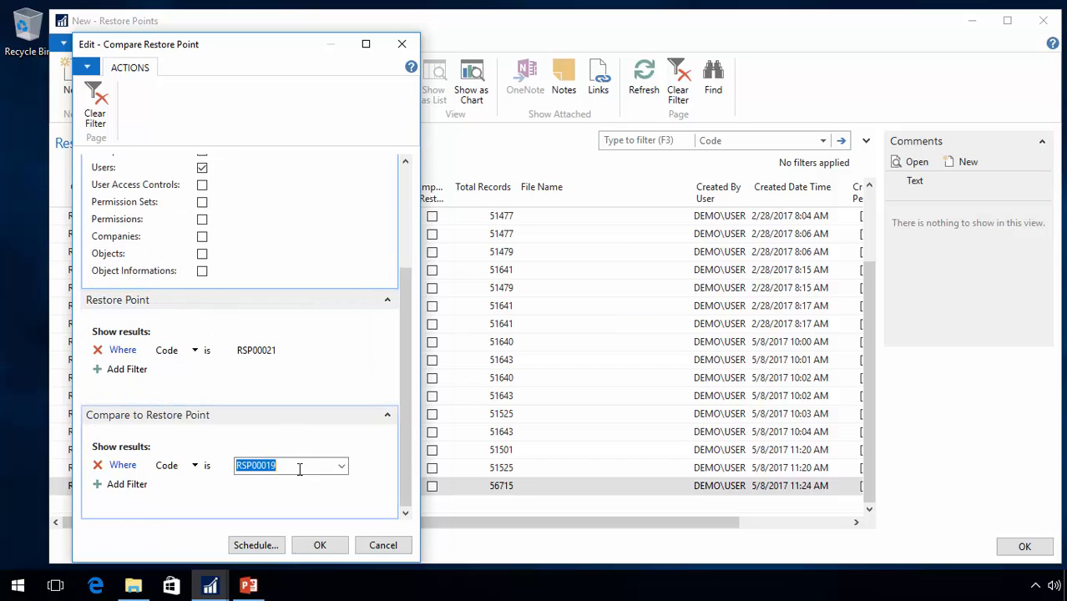
left_click(342, 466)
scroll(347, 365, "up", 3)
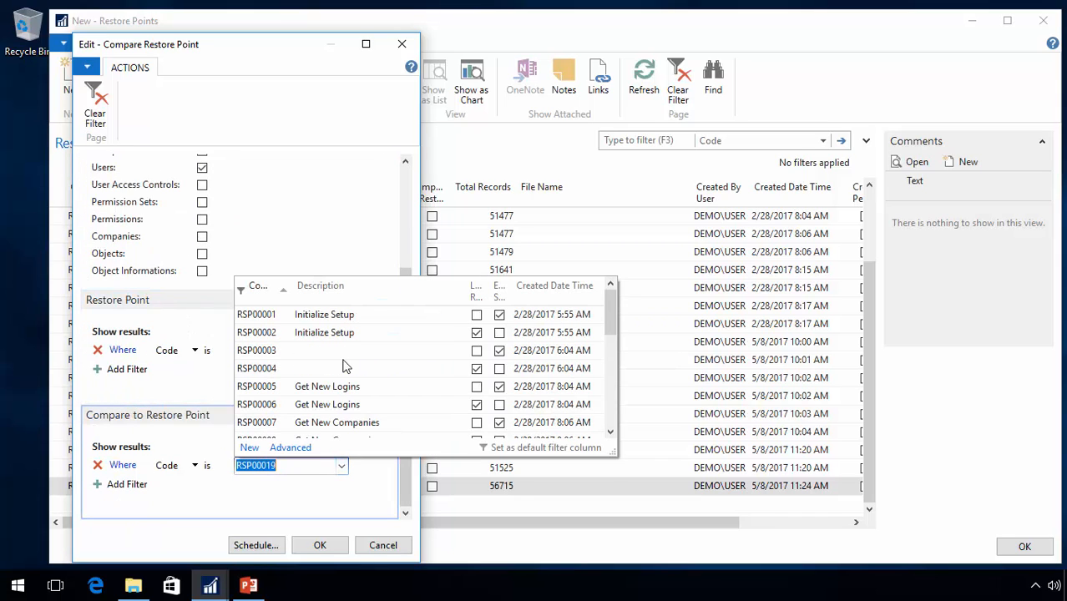
left_click(262, 333)
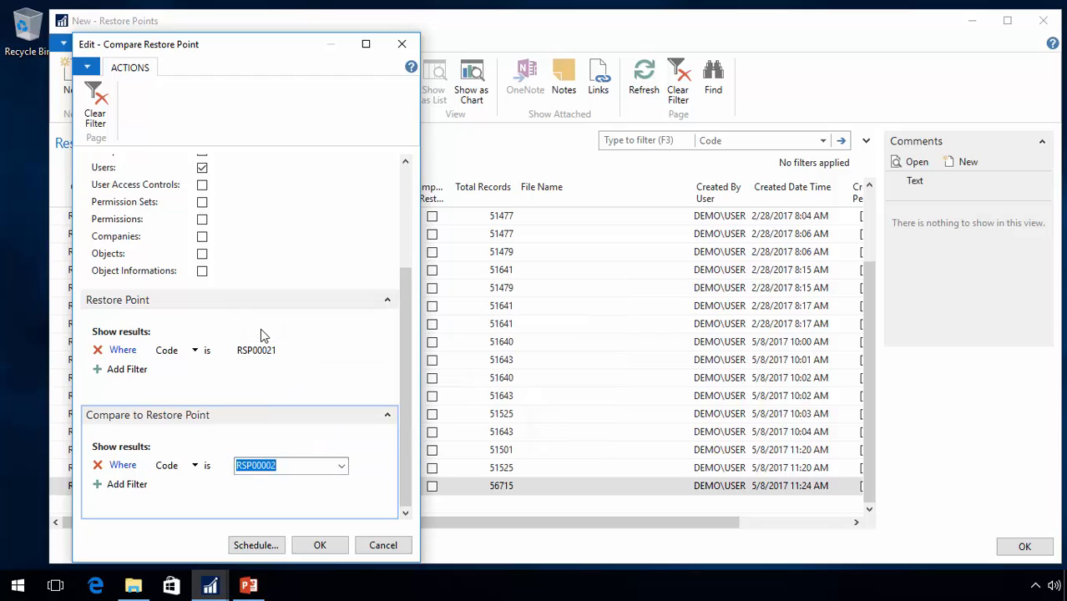
left_click(331, 551)
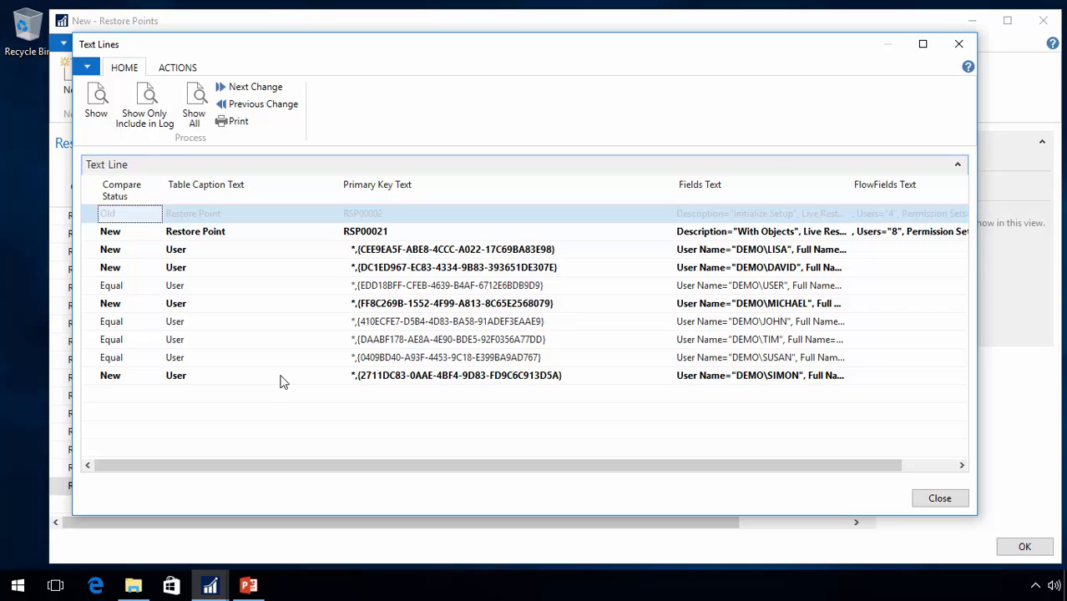
key("Escape")
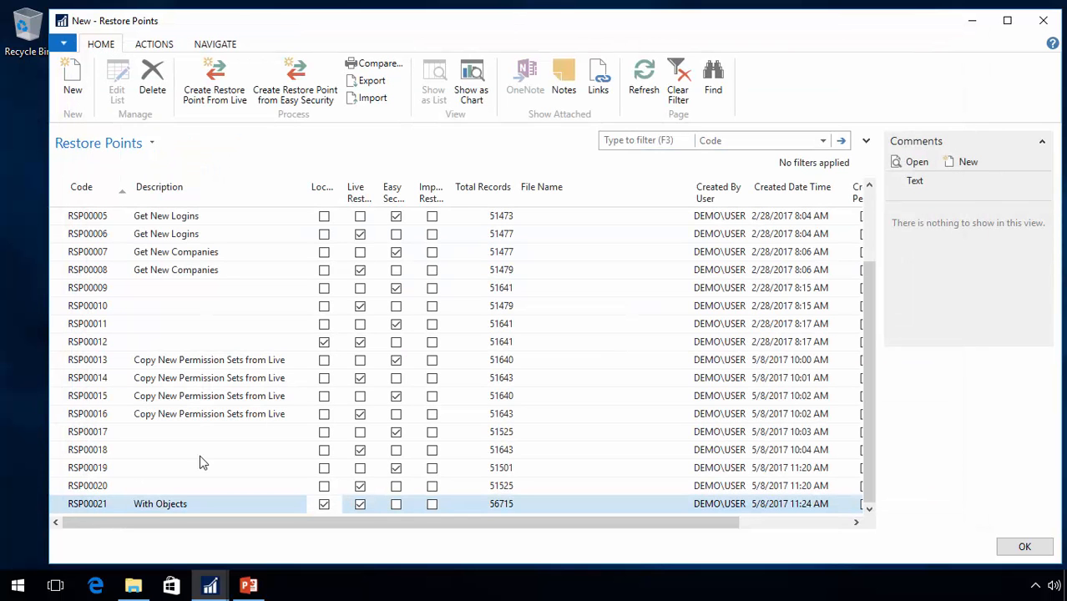